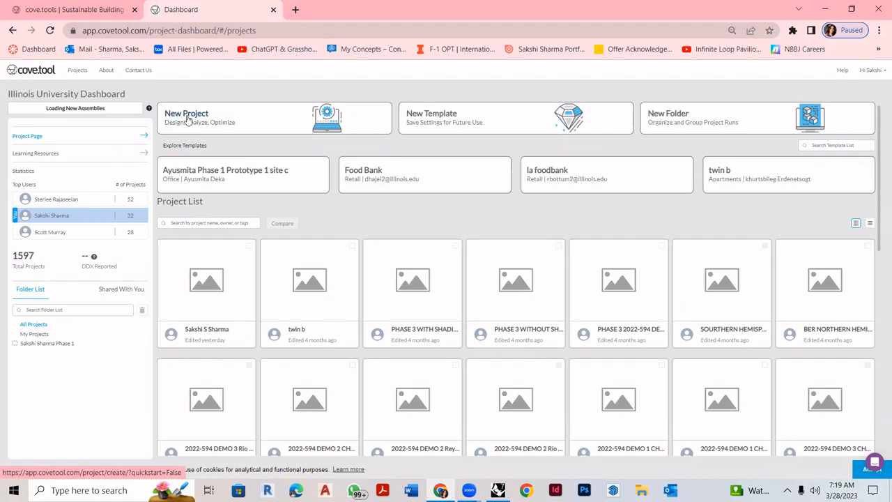
- Create a new project from the Illinois University dashboard and open a new Chrome tab
click(187, 120)
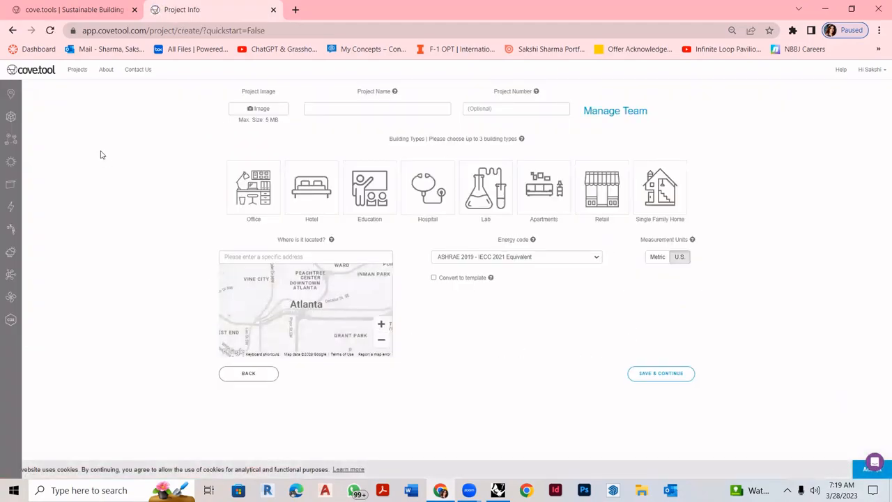
click(293, 8)
- Search 'COVETOOL SCRIPT FOR GRASSHOPPER', open the cove.tool Rhino plugin page, then return to Project Info
text(COVE)
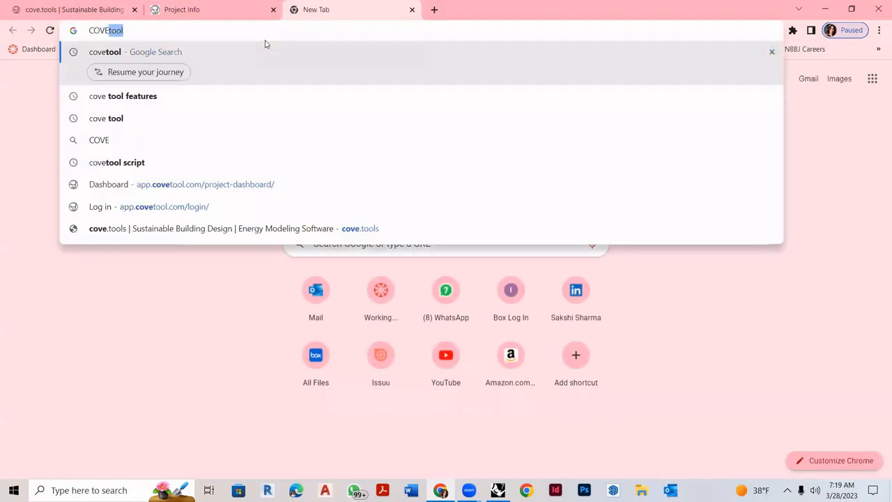
text(TOOL)
click(179, 113)
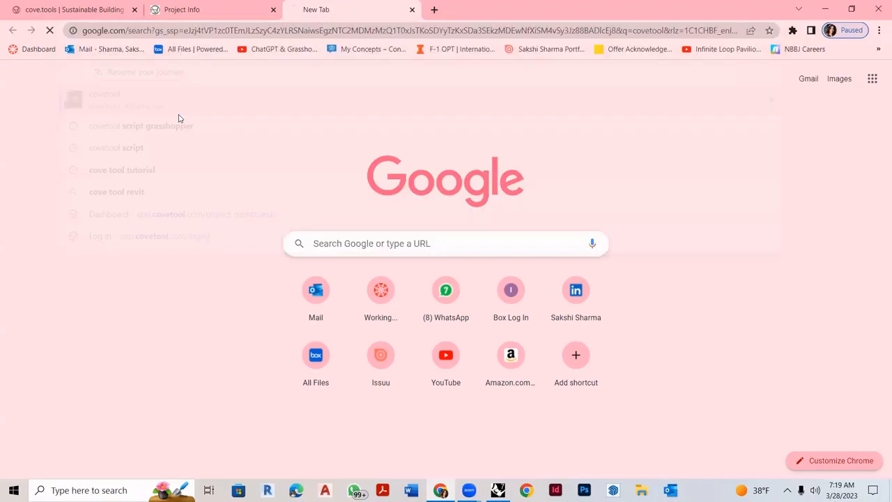
text(SC)
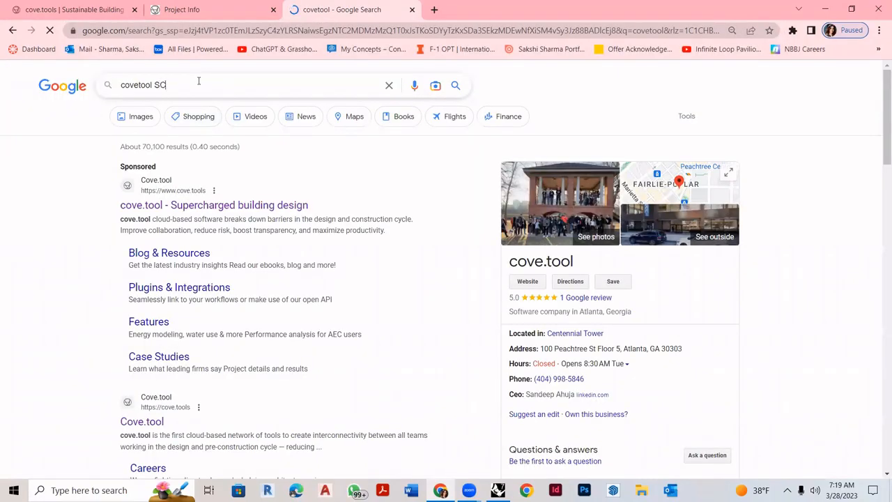
text(RIPT FOR )
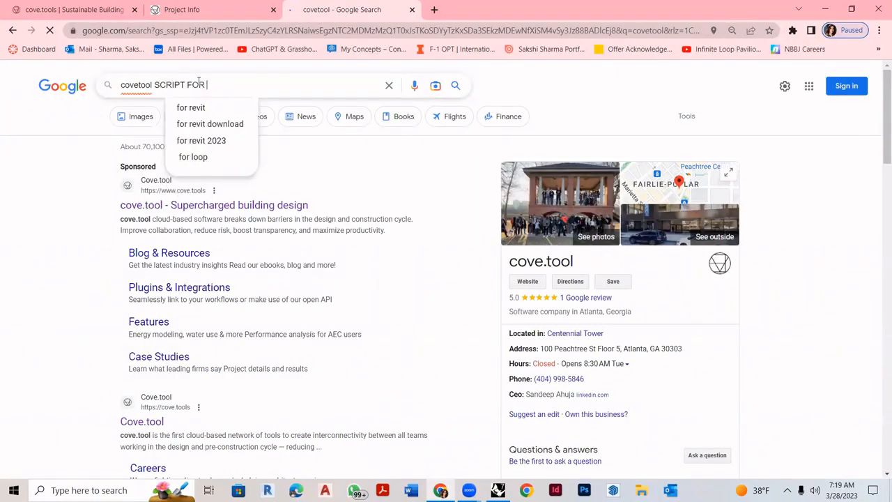
text(GRASSHOPPER)
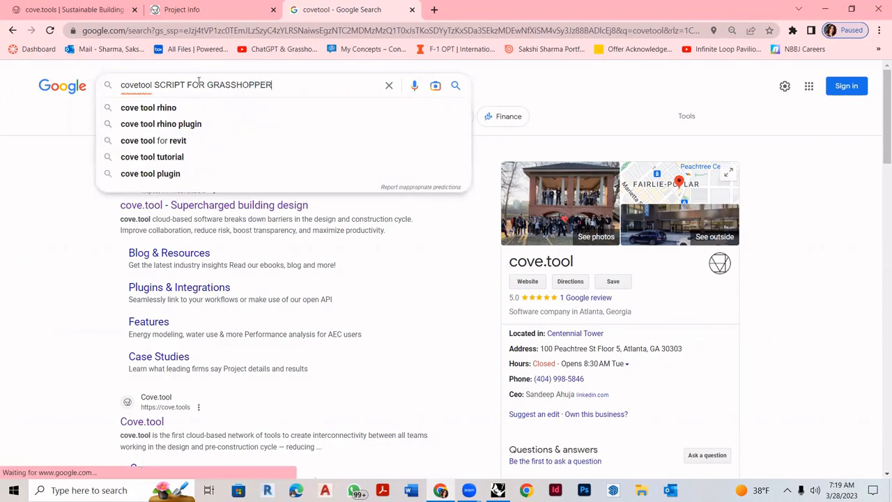
key(Return)
click(249, 194)
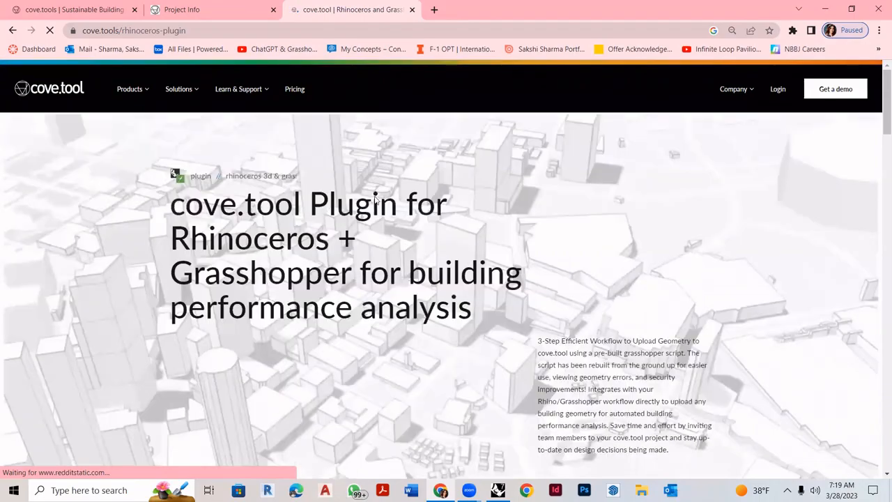
scroll(375, 198, down, 5)
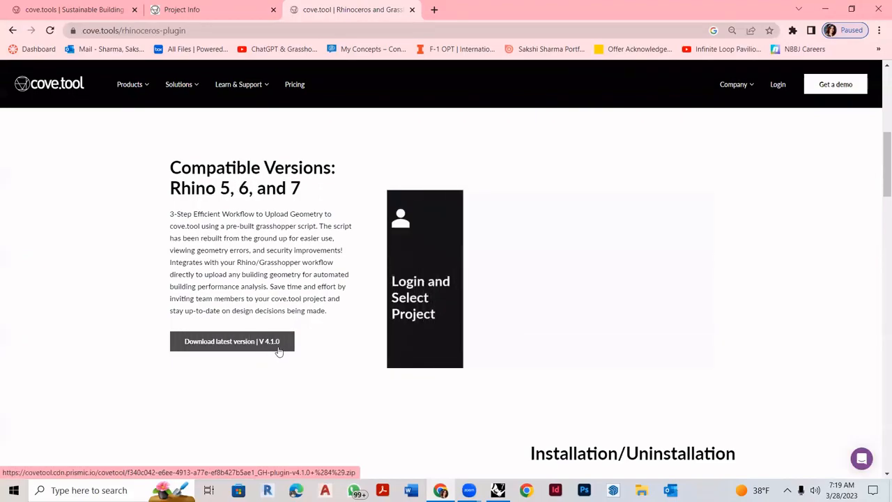
click(183, 9)
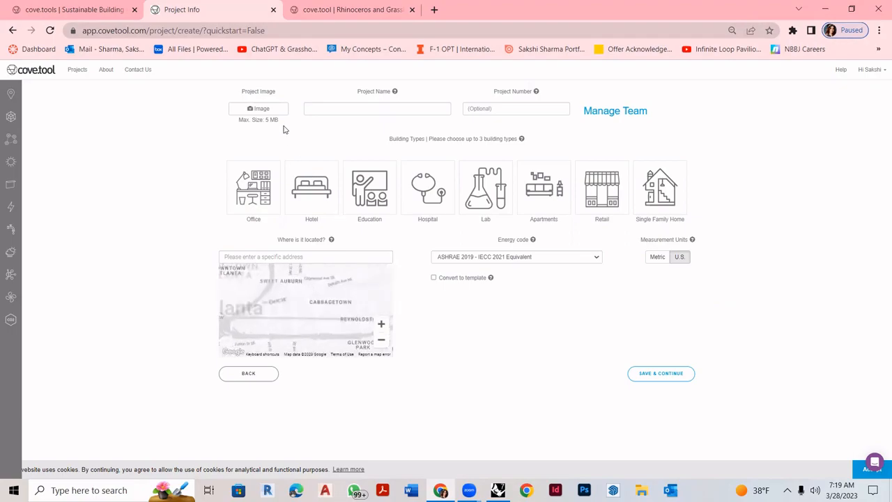
- Name the project STRAWBEERY FIELD, choose Retail, U.S. units and the ASHRAE 2019 energy code
click(375, 109)
click(325, 132)
click(343, 102)
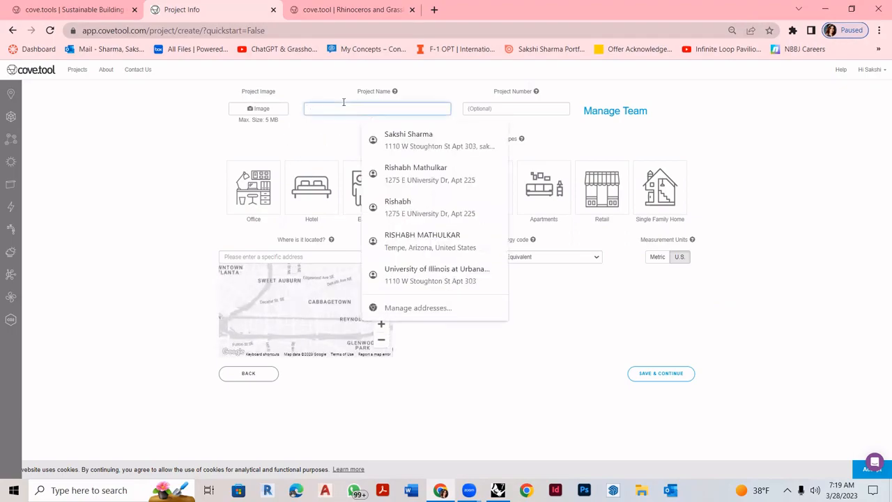
text(cHSTAR)
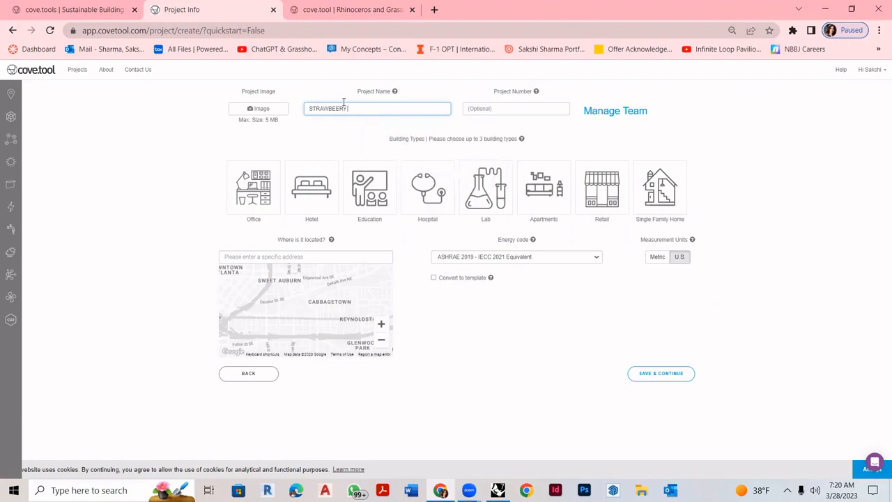
click(197, 132)
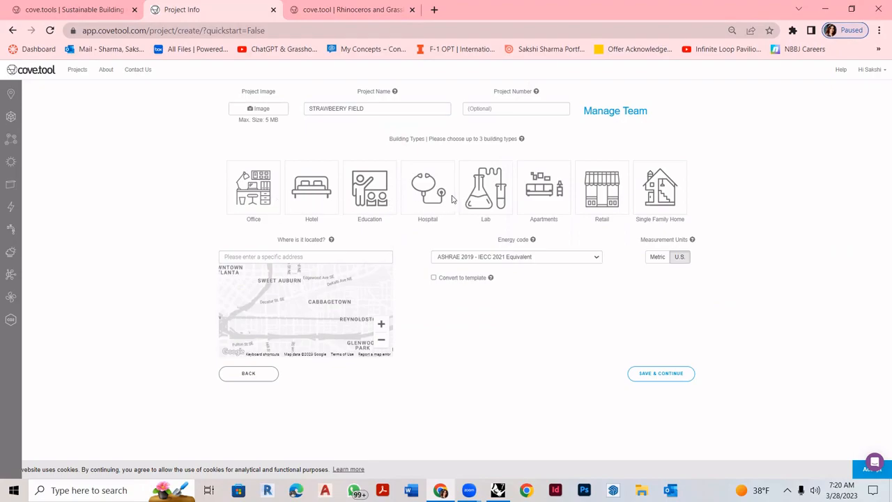
click(598, 201)
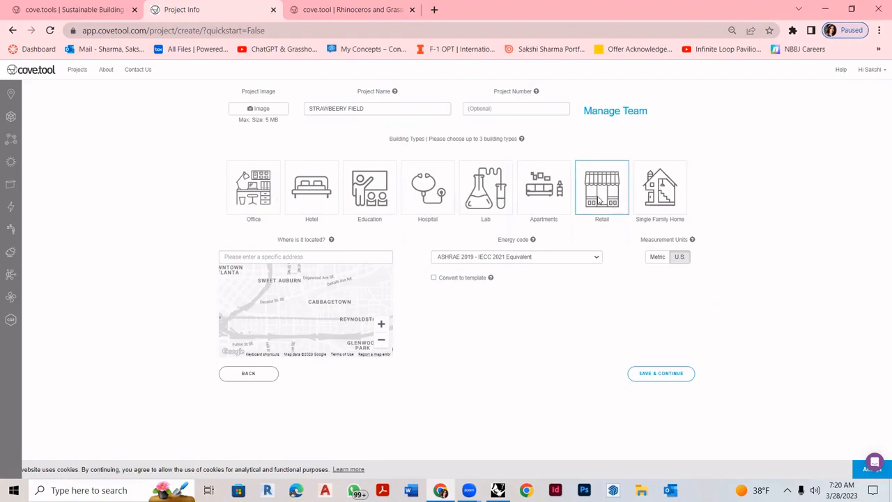
click(679, 257)
click(525, 257)
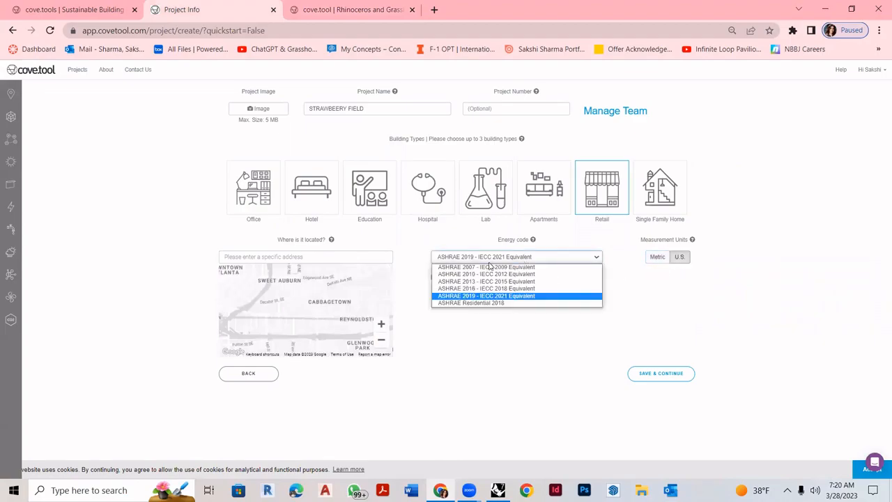
click(477, 300)
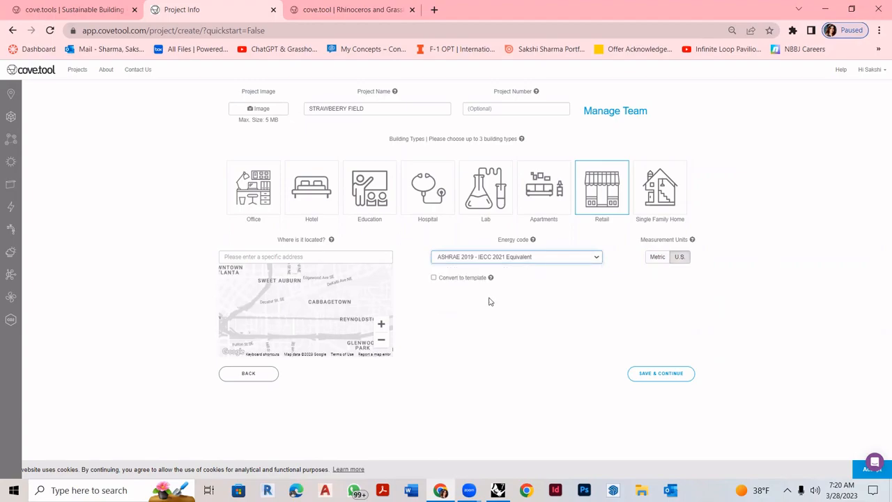
- Set the location to Strawberry Fields Cafe, Urbana, save and continue, then switch to Rhino 7
click(301, 256)
text(URBN)
key(BackSpace)
key(BackSpace)
key(BackSpace)
key(BackSpace)
text(sta)
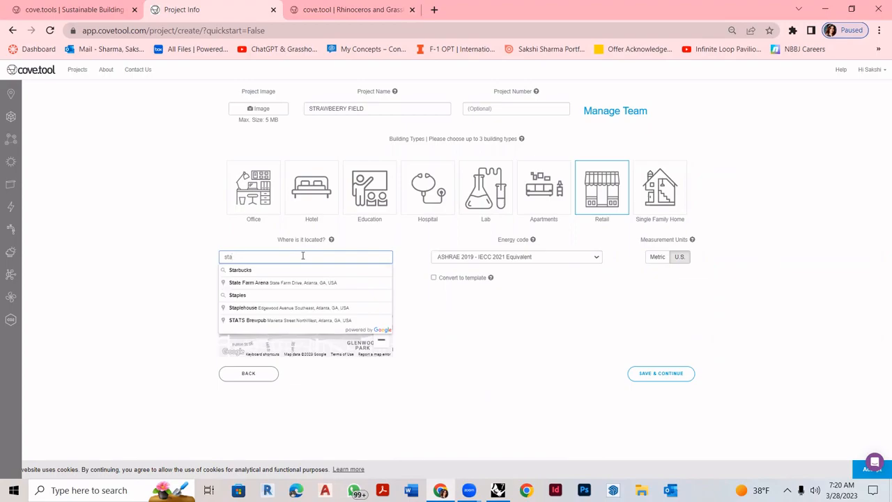
key(BackSpace)
text(ra)
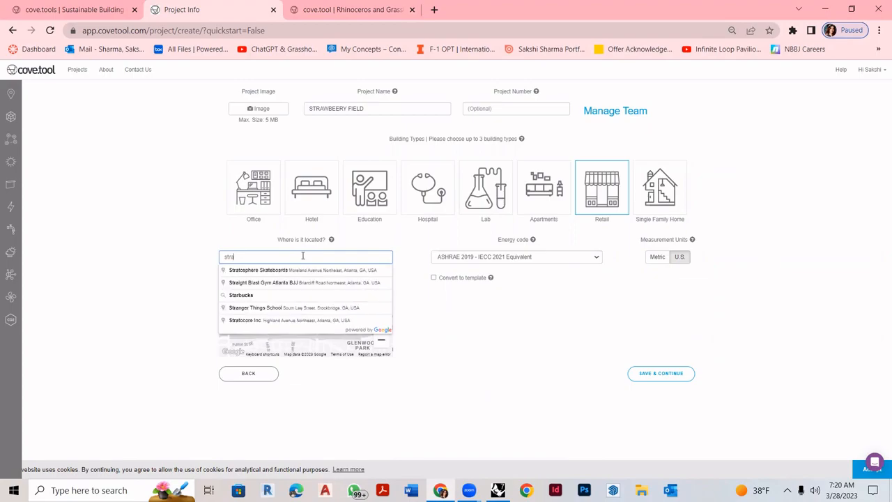
text(wber)
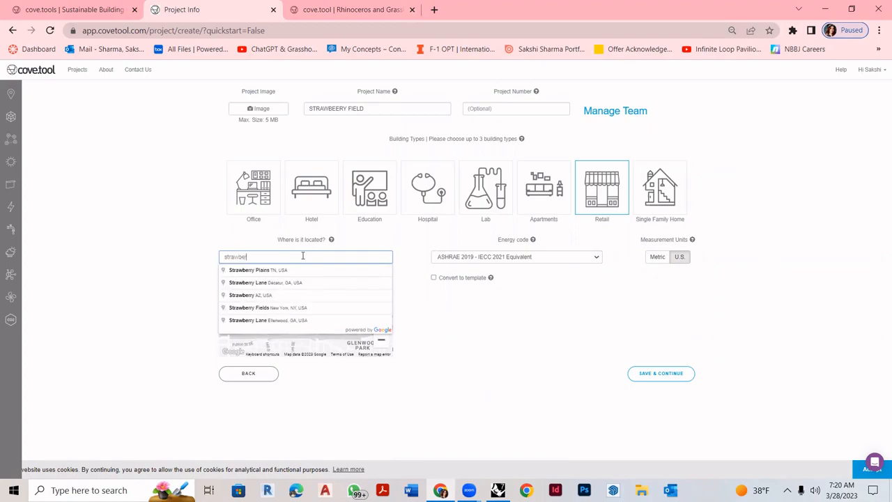
text(ry field urbana)
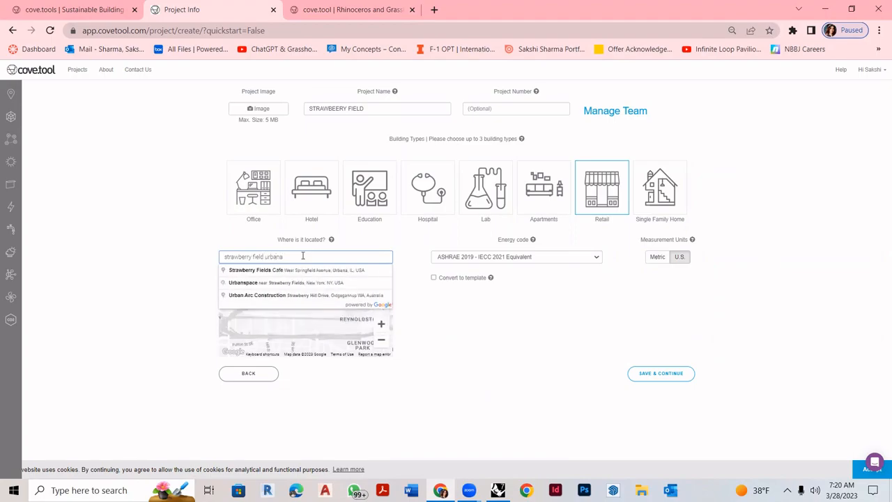
click(304, 272)
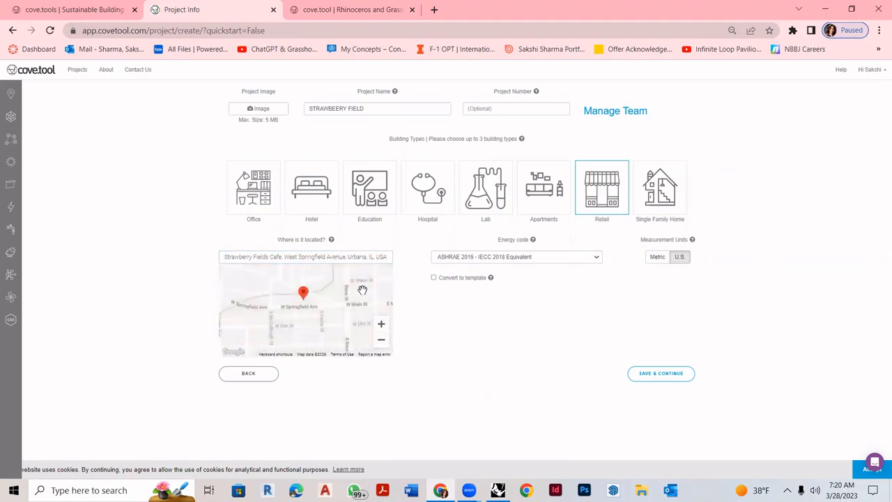
click(667, 375)
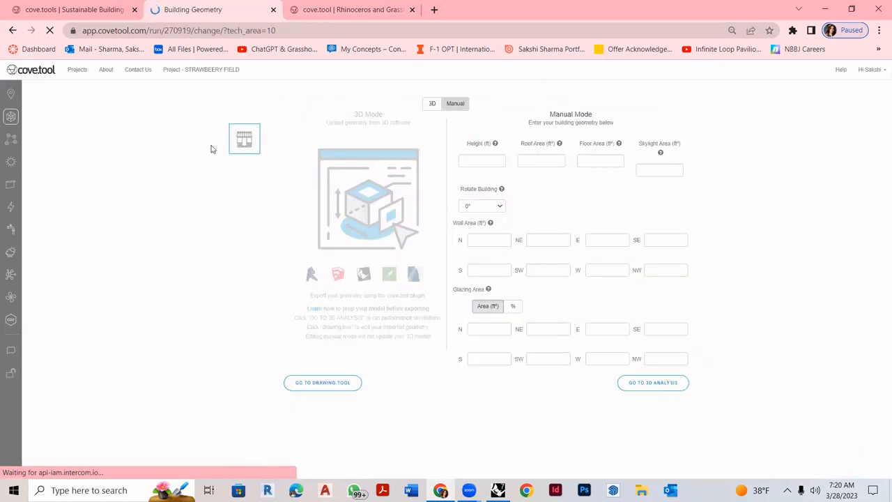
click(256, 31)
key(ctrl+c)
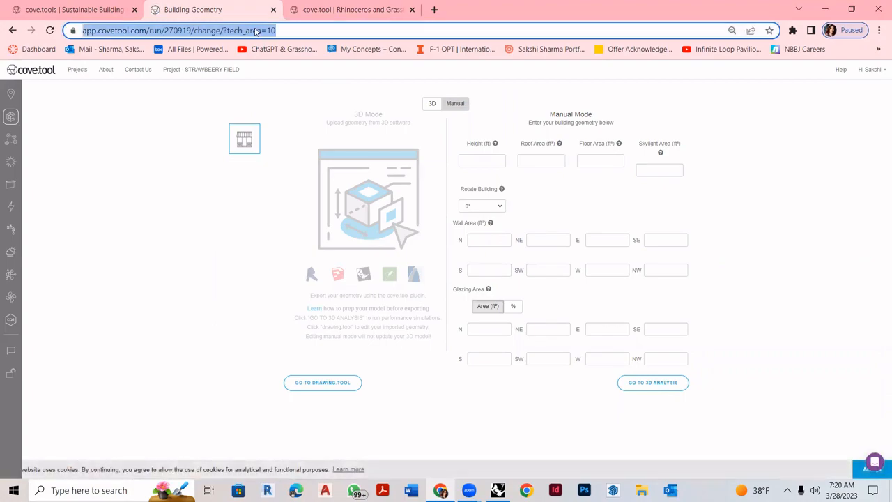
click(498, 490)
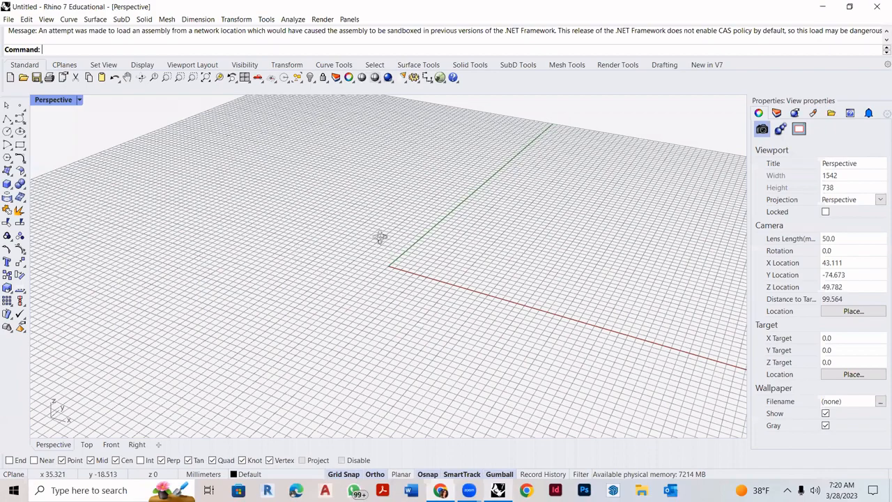
- Open covetool_grasshopper_singleUse_plugin_v4_1_0 in Grasshopper and maximize its window
click(439, 77)
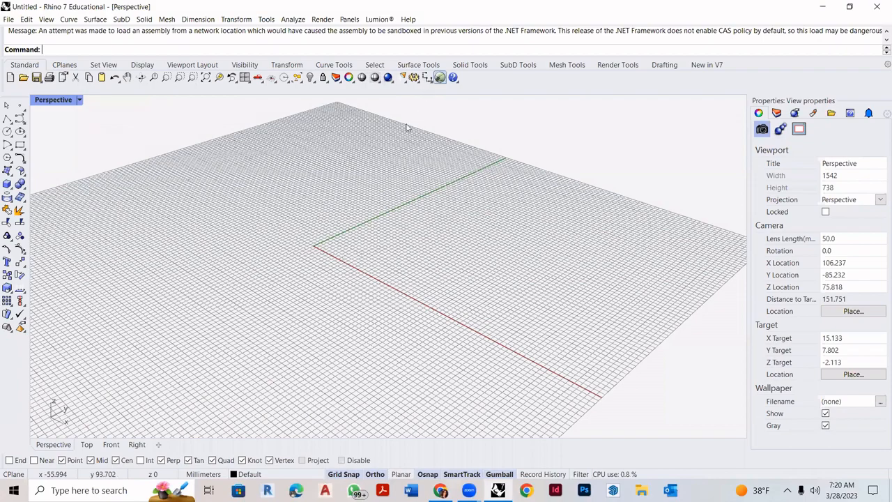
click(441, 77)
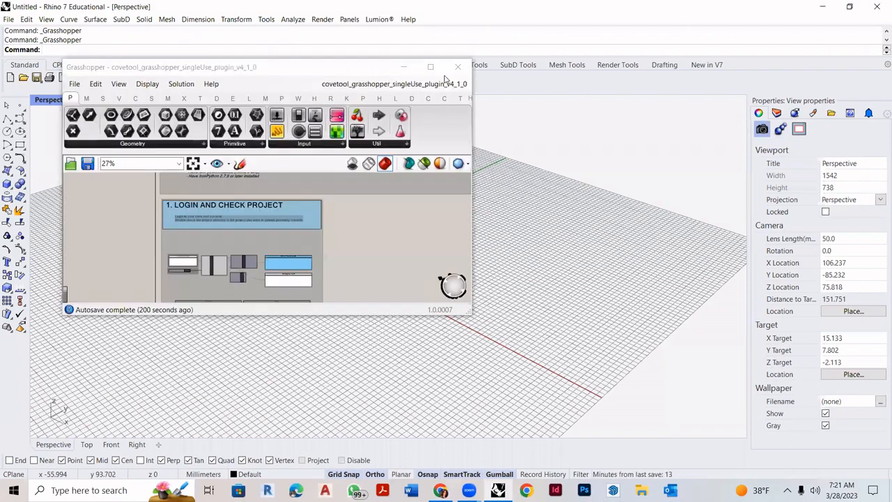
click(407, 98)
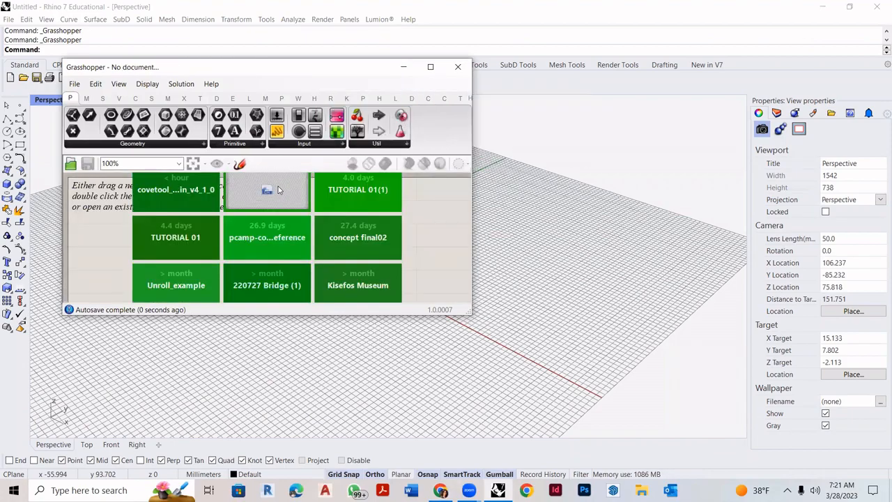
double_click(182, 191)
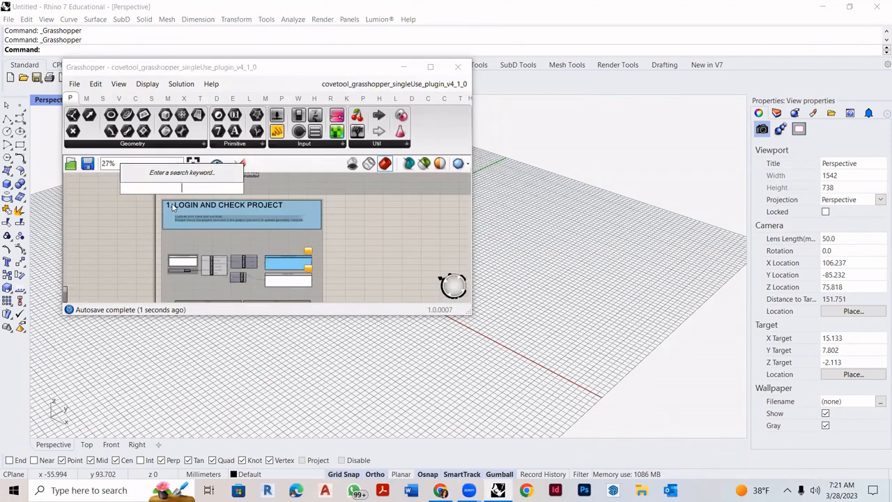
drag(311, 69, 498, 59)
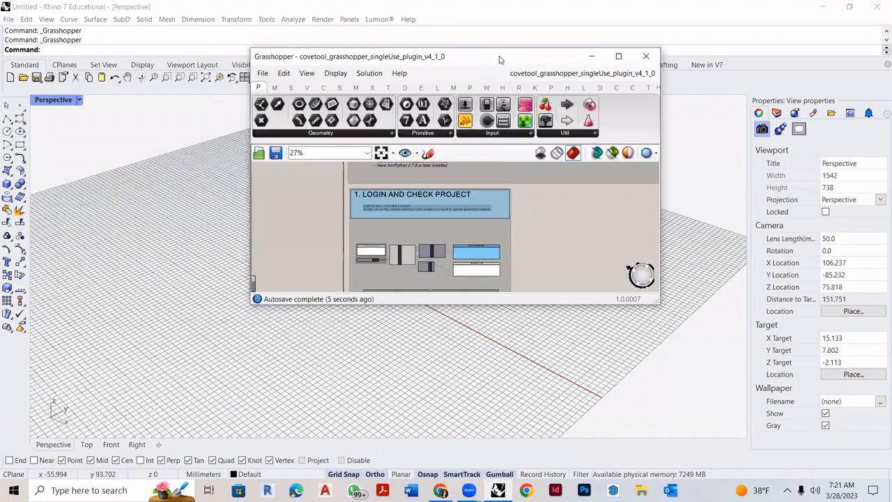
scroll(425, 211, down, 2)
scroll(422, 247, up, 4)
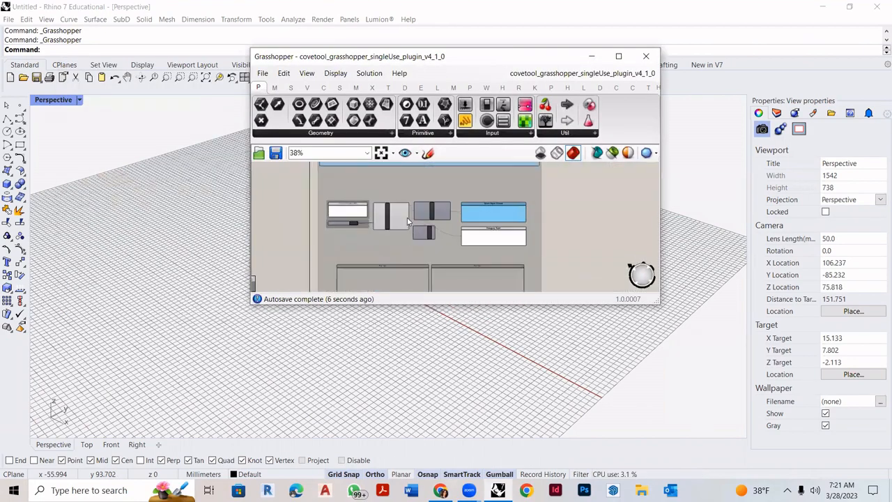
click(618, 55)
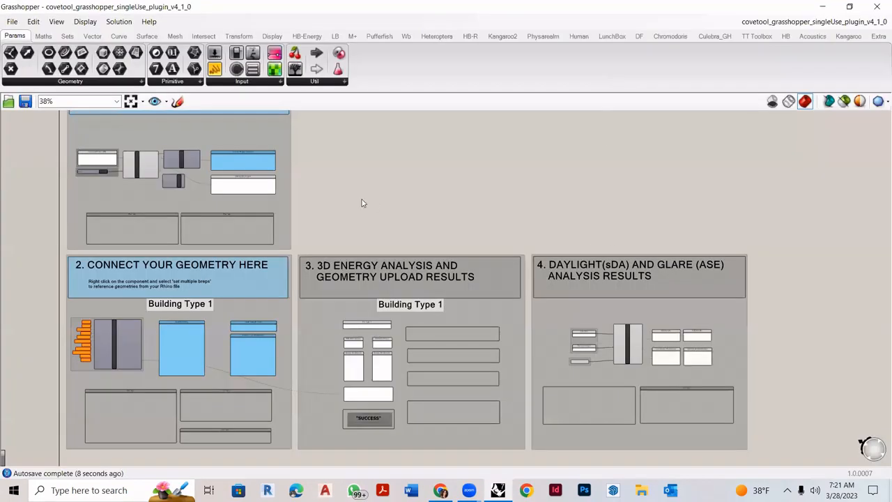
- Paste the project's run URL into the Project URL panel, renew the login and enter the username
scroll(400, 292, down, 2)
scroll(388, 230, up, 6)
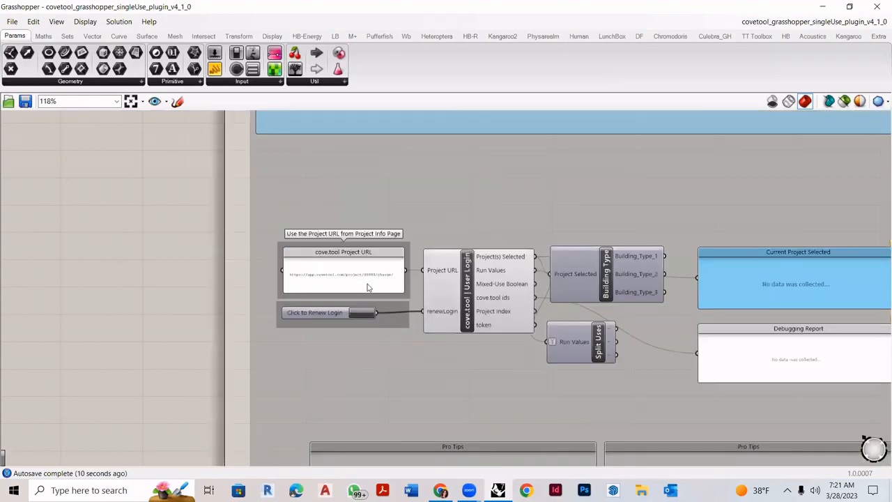
scroll(341, 290, up, 4)
double_click(368, 262)
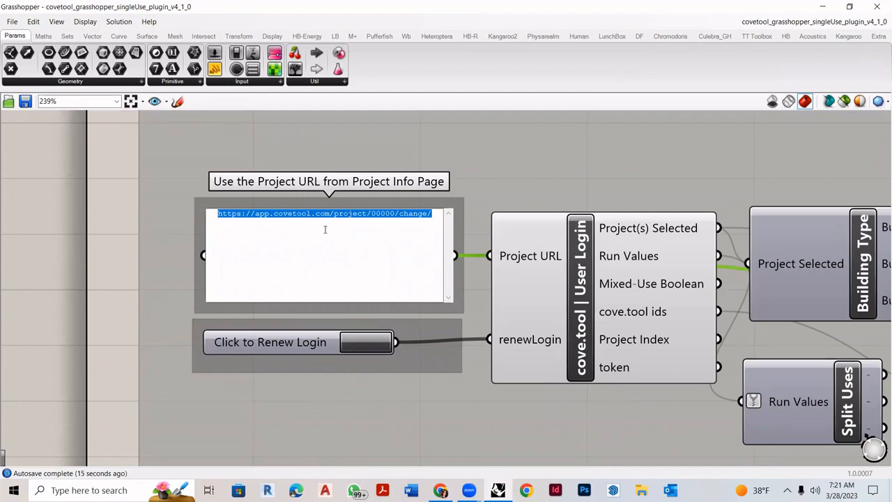
key(ctrl+v)
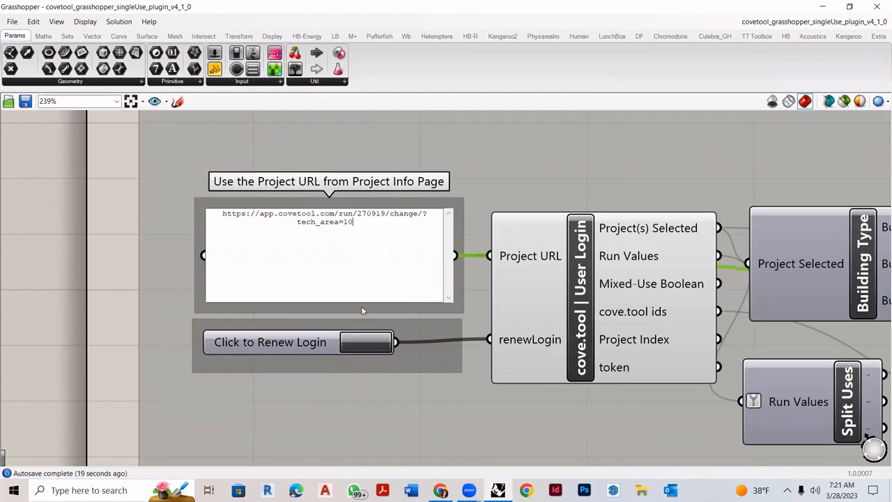
click(363, 346)
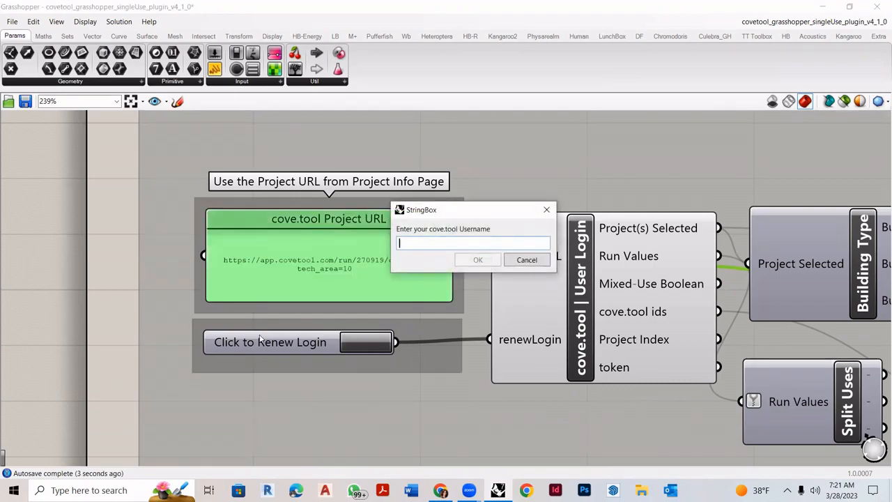
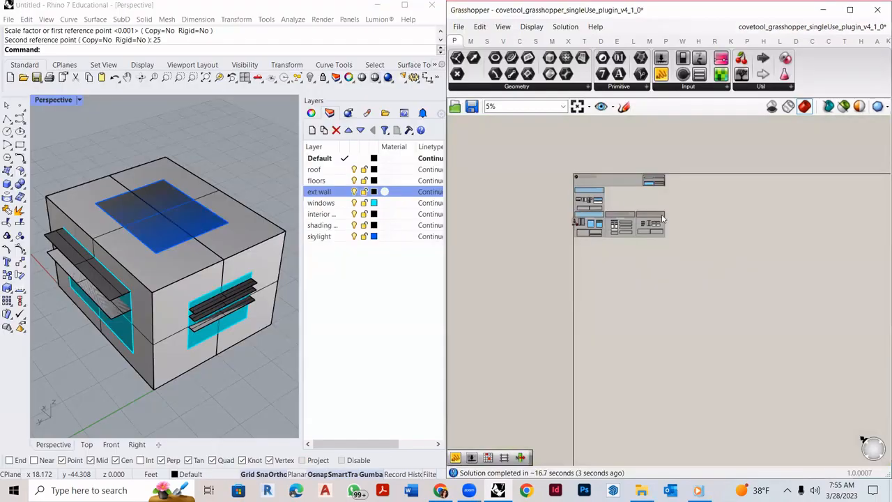
scroll(702, 210, up, 5)
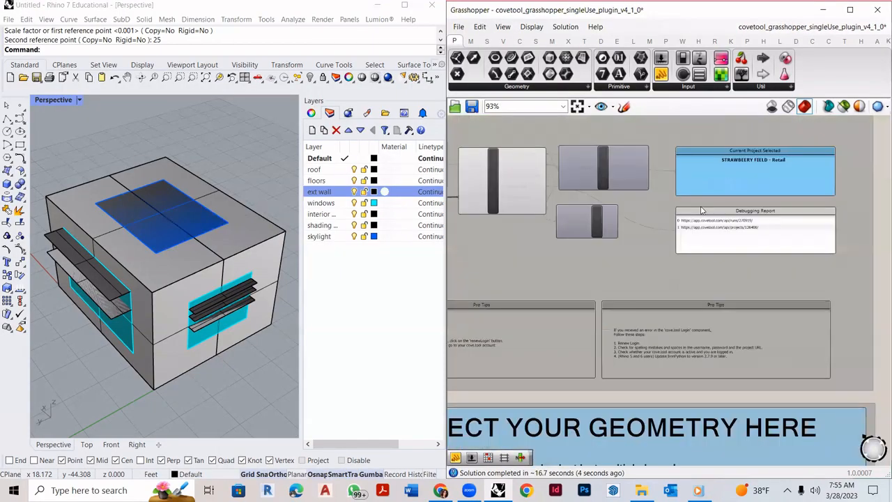
scroll(701, 210, up, 5)
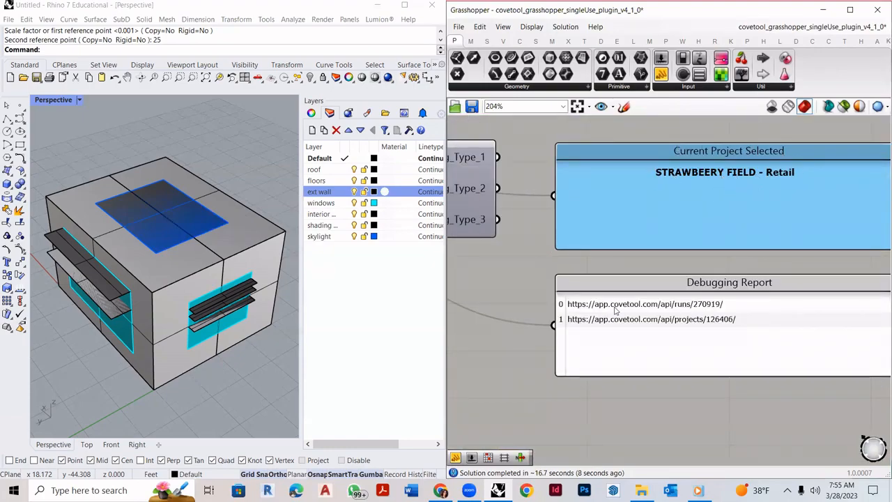
- Save the STRAWBEERY FIELD project info, confirm run 270919 in the address bar, and return to Rhino
click(440, 489)
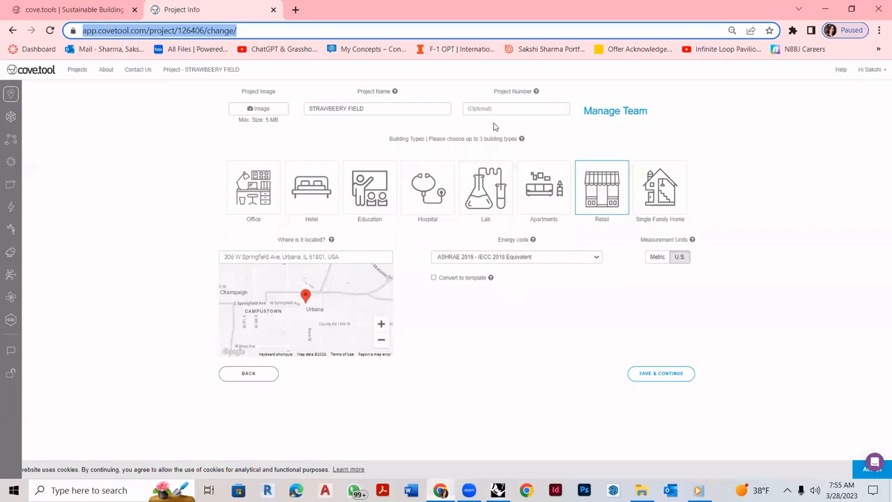
drag(329, 108, 397, 109)
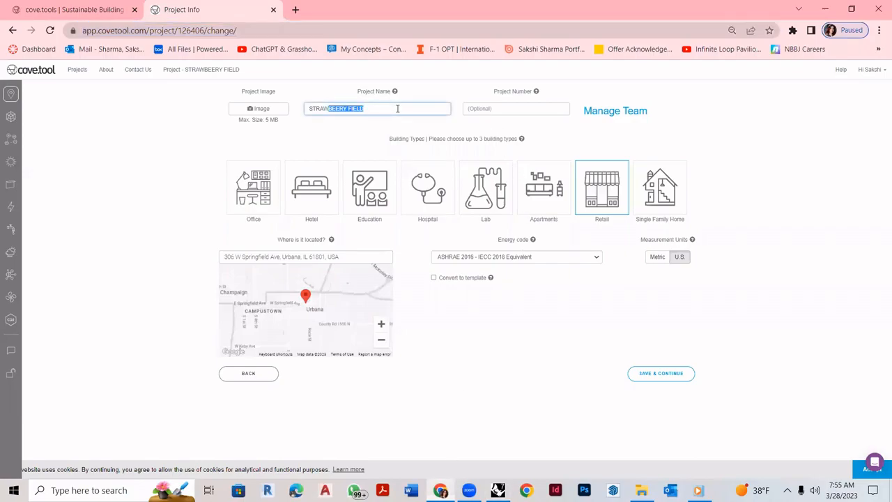
click(557, 329)
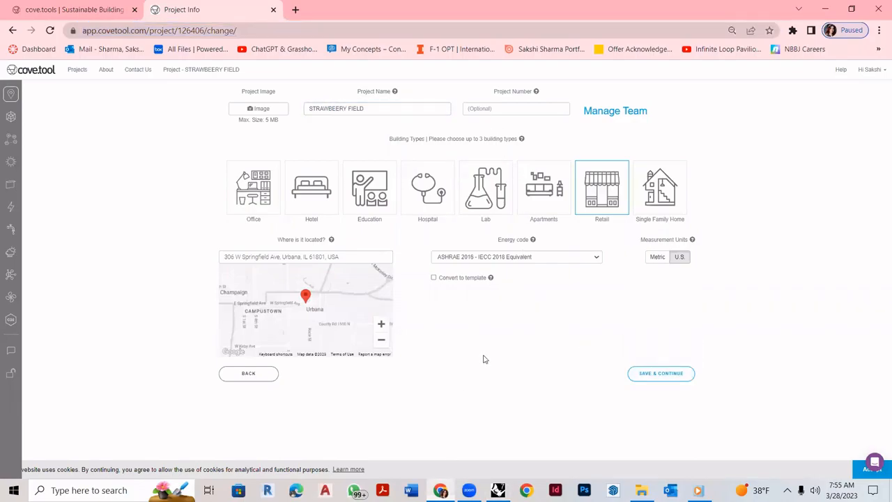
click(639, 373)
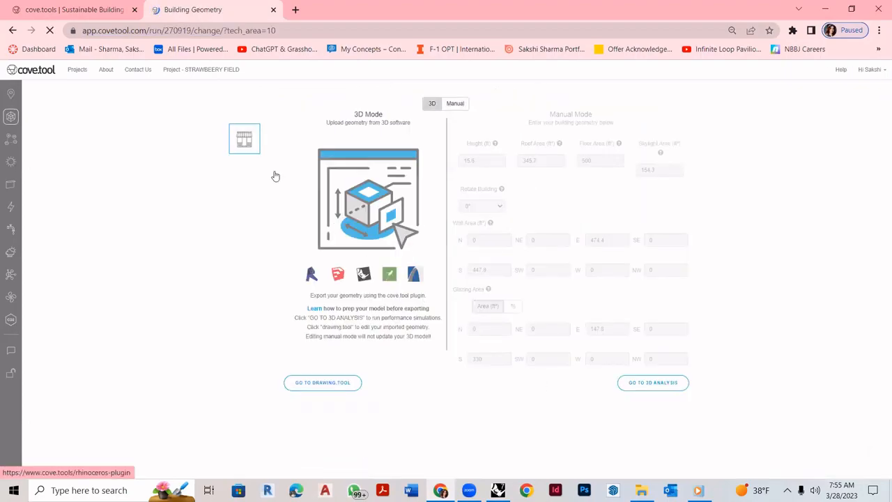
drag(163, 30, 192, 30)
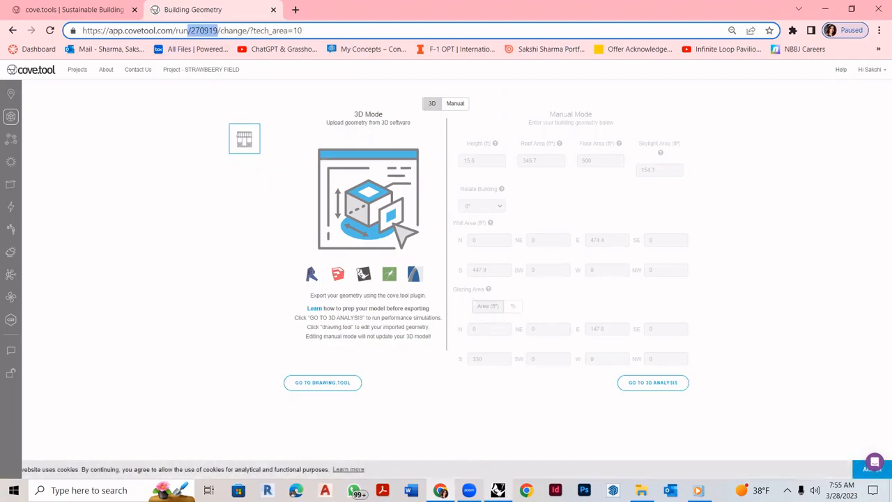
click(497, 490)
scroll(707, 324, down, 9)
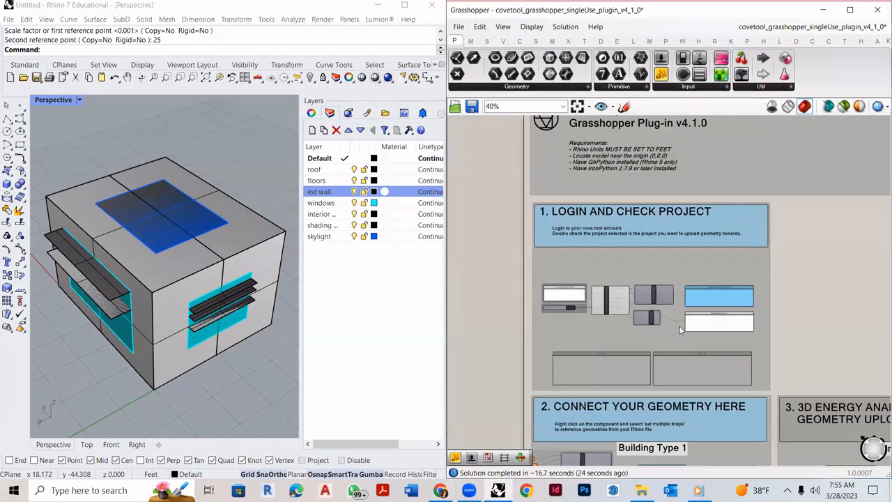
- Zoom onto the Roofs, Floors and Walls inputs of the 'Connect Your Geometry Here' group
scroll(568, 298, up, 13)
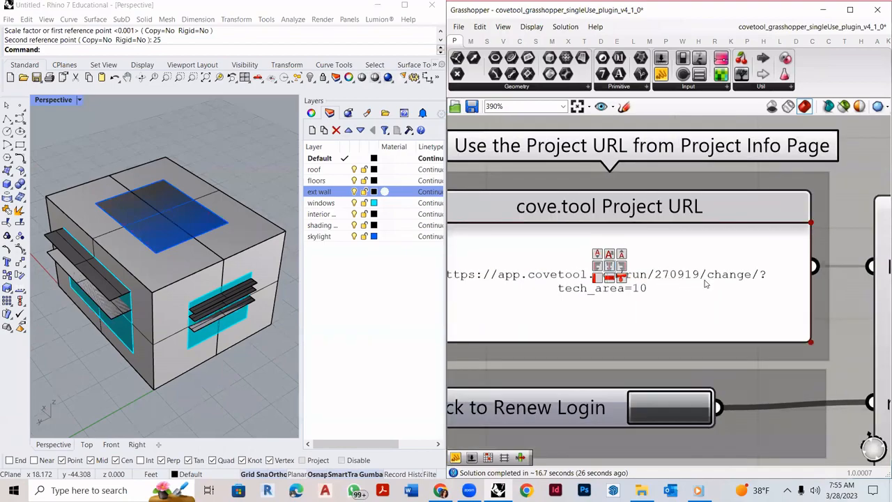
scroll(706, 283, down, 9)
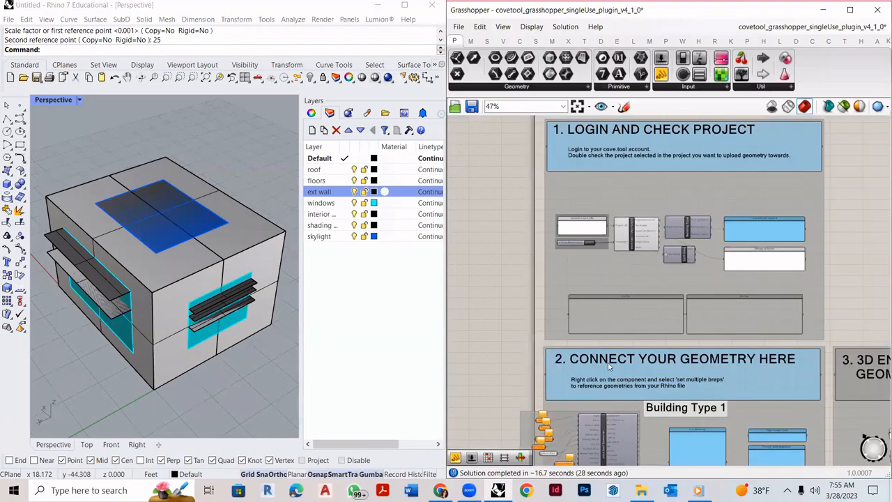
scroll(607, 363, up, 4)
scroll(580, 270, down, 3)
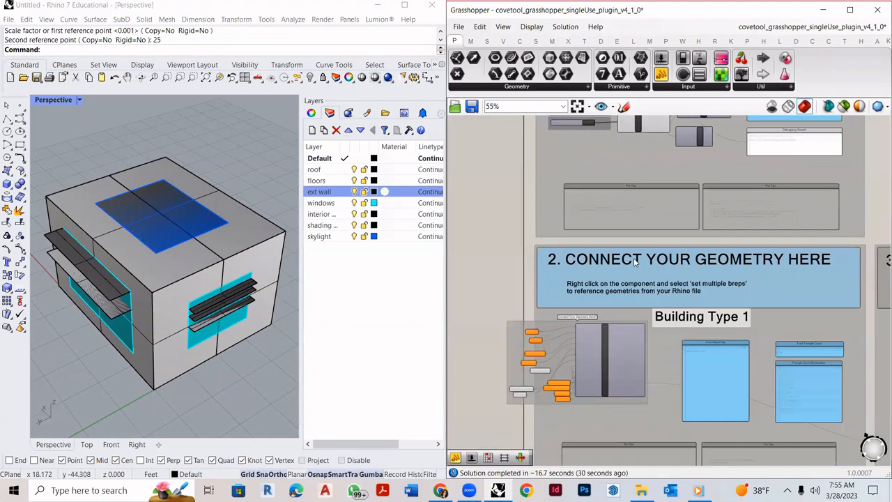
scroll(588, 312, up, 3)
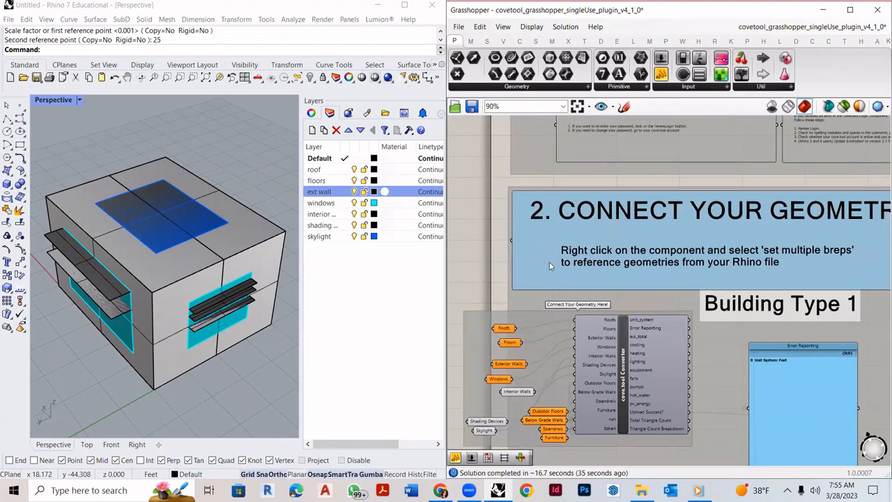
scroll(585, 270, up, 4)
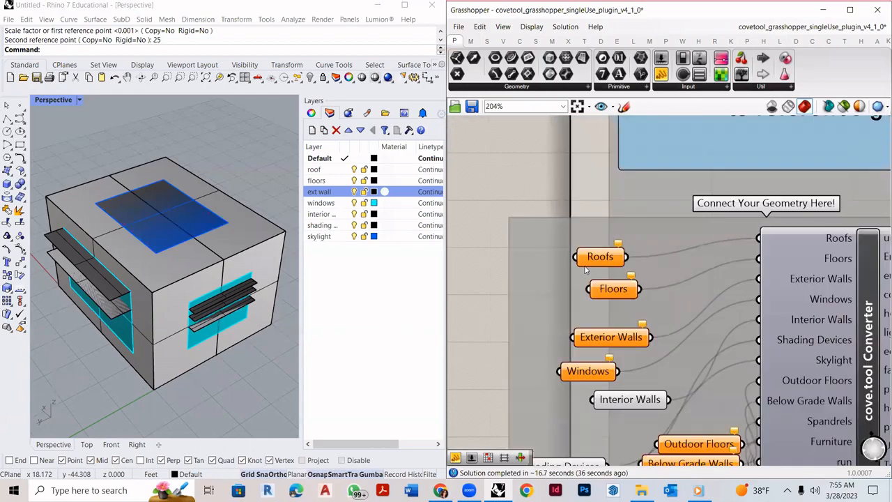
click(236, 347)
scroll(145, 239, down, 2)
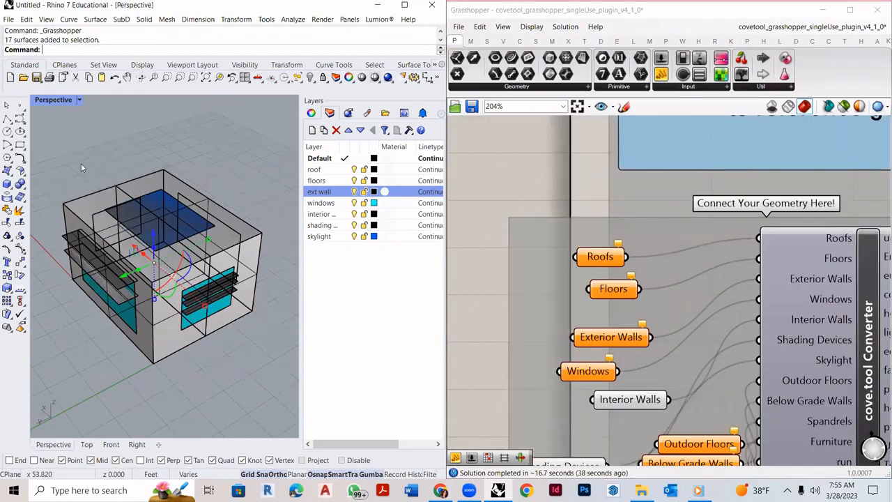
scroll(79, 215, up, 2)
scroll(79, 215, up, 1)
scroll(57, 197, down, 3)
drag(47, 136, 310, 406)
click(230, 374)
scroll(104, 289, up, 3)
click(166, 241)
text(Ungroup)
key(Return)
click(166, 387)
click(168, 406)
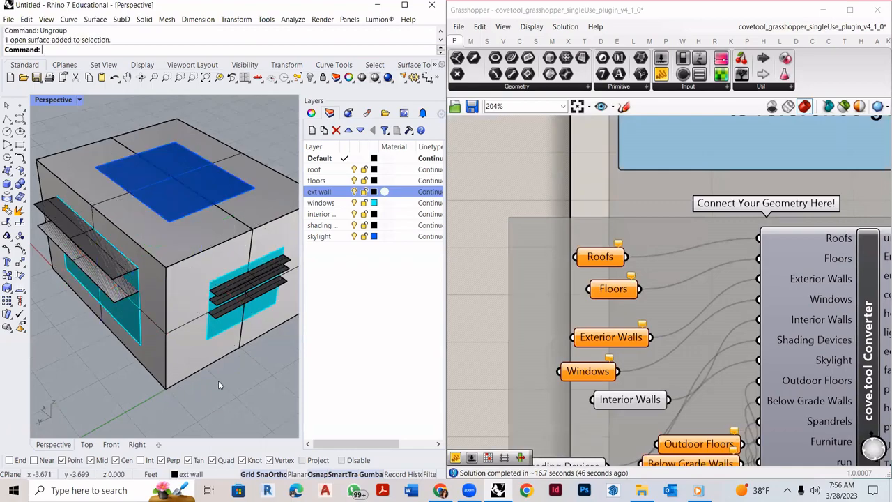
click(212, 225)
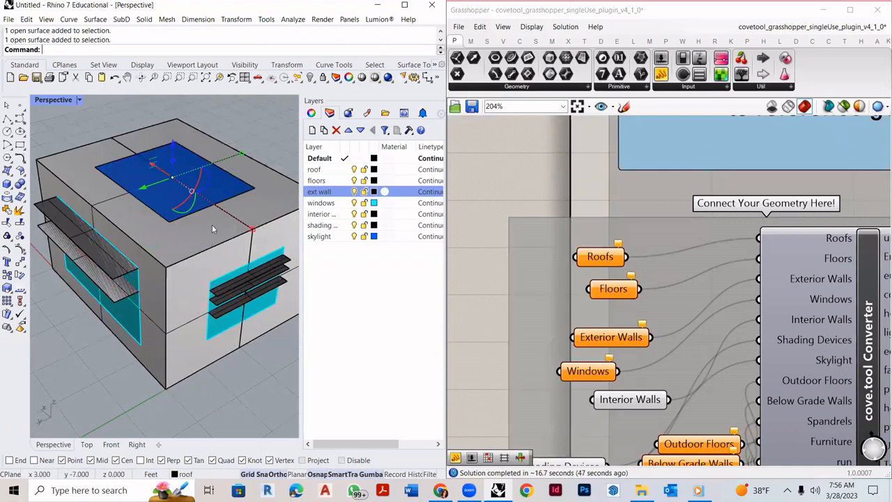
click(326, 171)
click(175, 297)
click(153, 312)
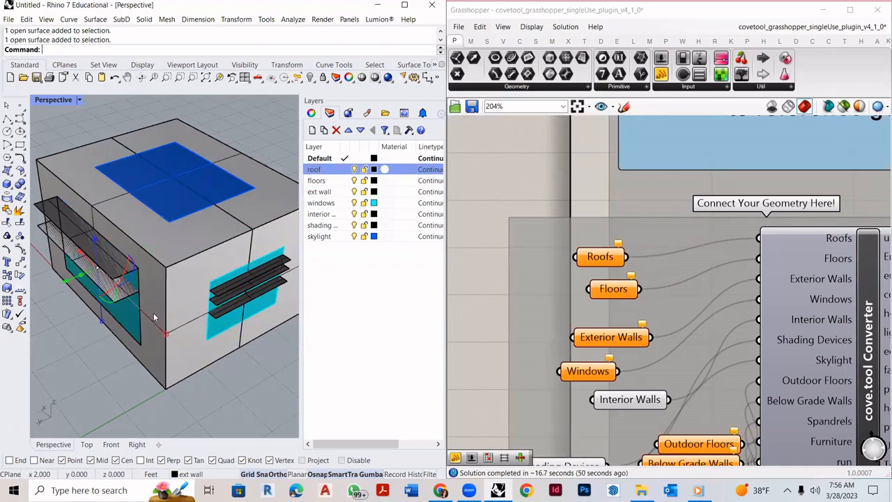
click(184, 280)
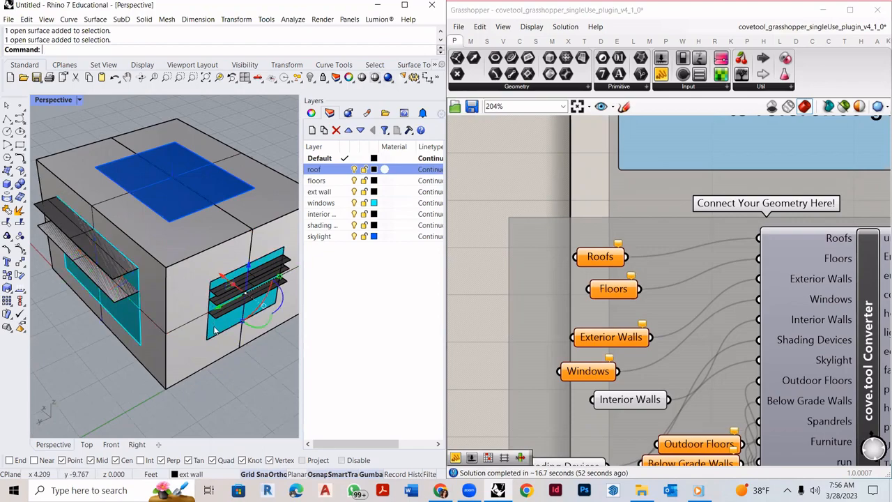
click(129, 322)
click(239, 306)
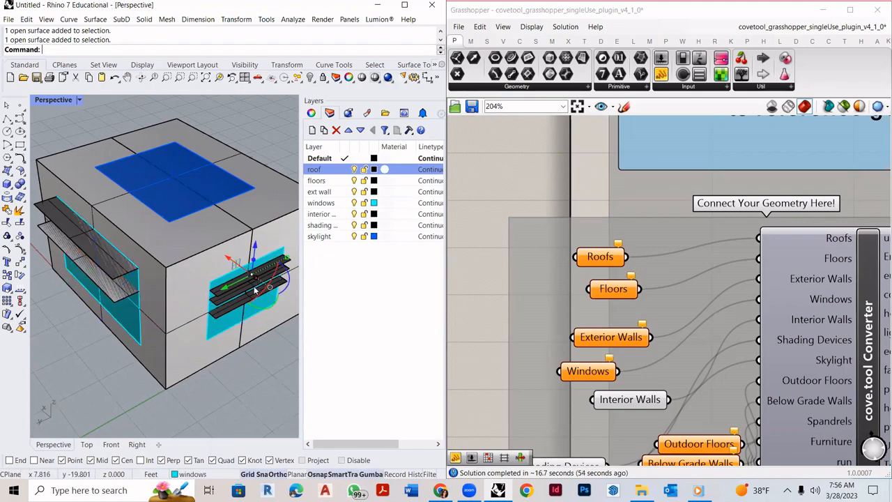
click(259, 386)
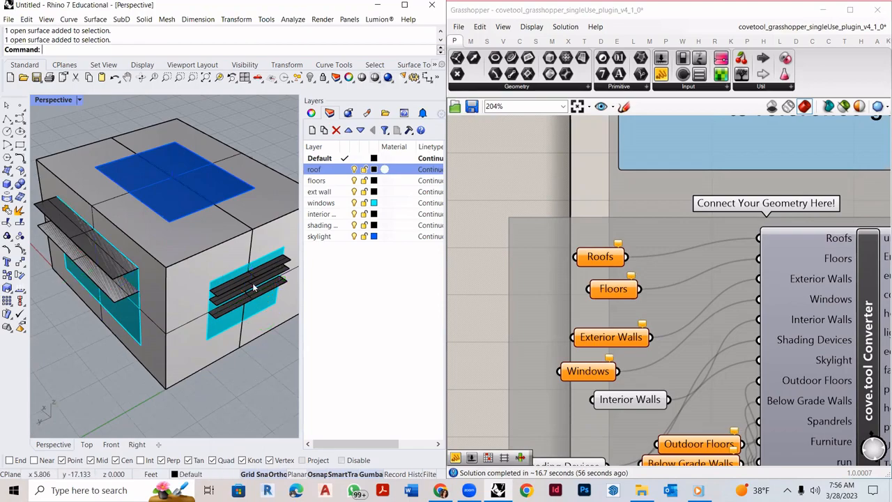
click(354, 170)
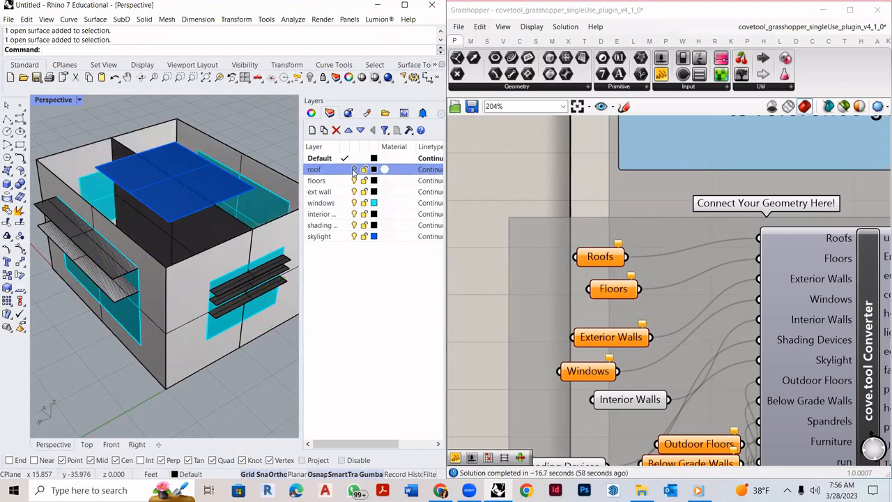
click(354, 169)
click(354, 169)
click(354, 169)
click(353, 181)
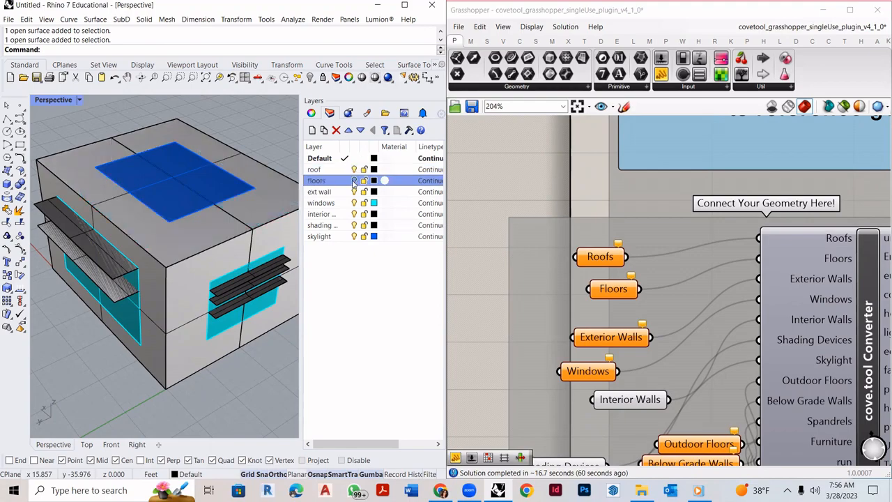
click(354, 192)
right_drag(195, 264, 278, 250)
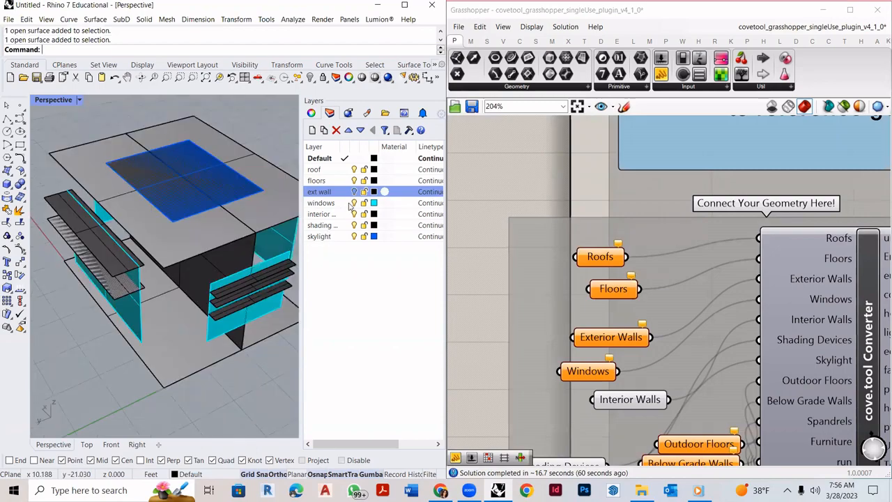
click(353, 191)
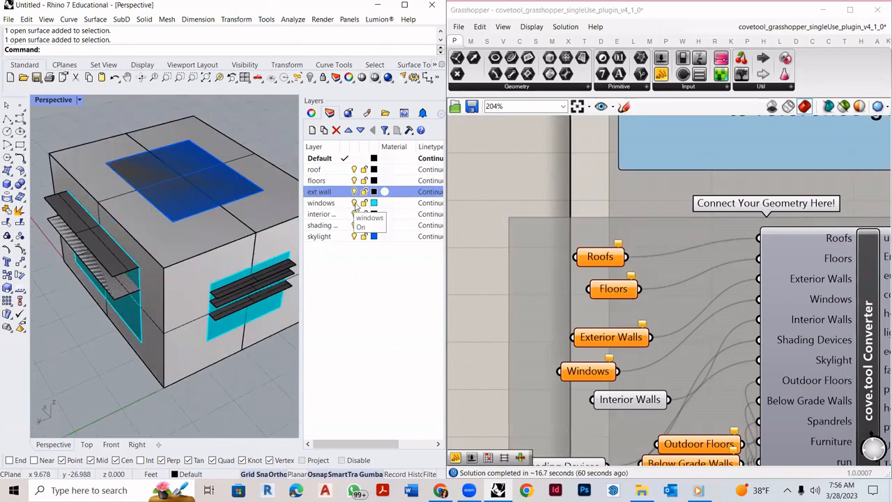
click(354, 203)
right_drag(227, 219, 293, 230)
click(354, 203)
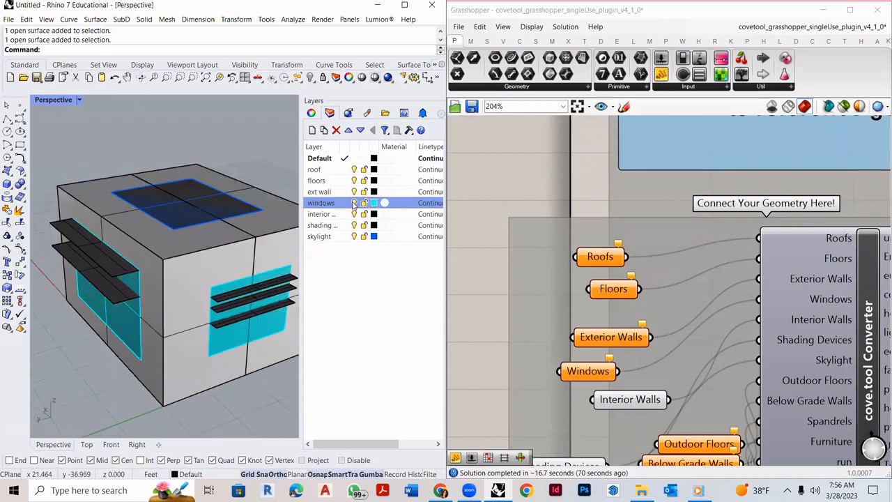
click(354, 225)
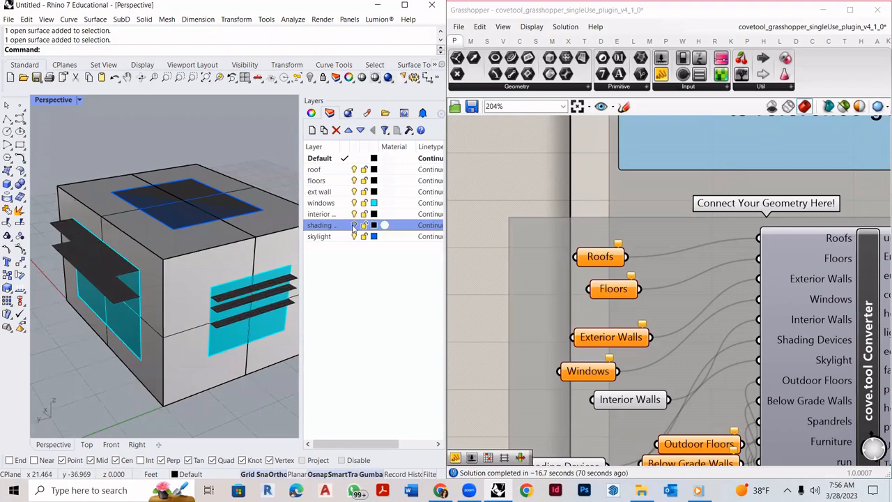
click(120, 273)
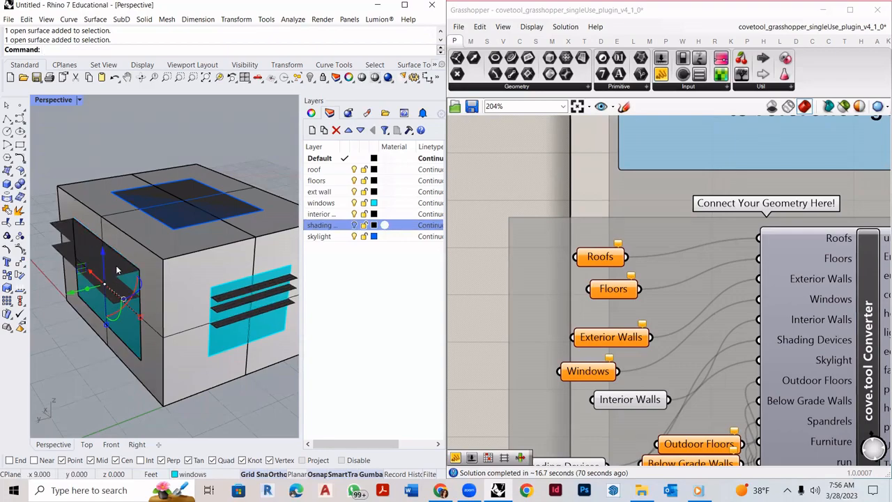
click(355, 237)
click(354, 237)
click(120, 155)
right_drag(133, 209, 160, 241)
scroll(198, 329, down, 3)
scroll(172, 186, up, 1)
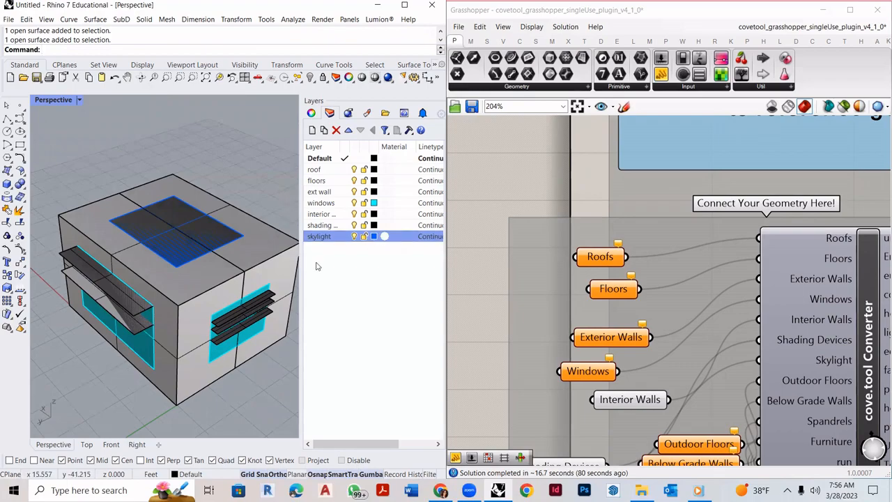
right_drag(202, 322, 174, 330)
click(581, 243)
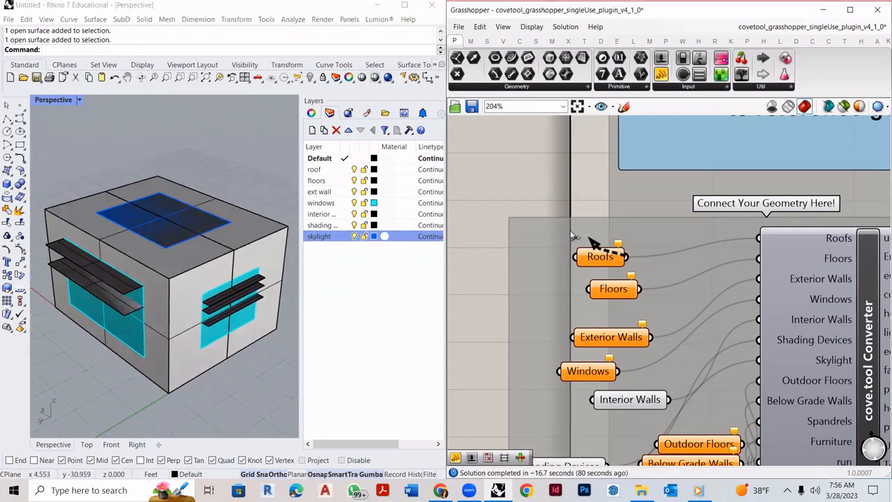
- Reference the model's roof surface as a single Brep in the Roofs parameter
click(588, 256)
drag(589, 256, 565, 237)
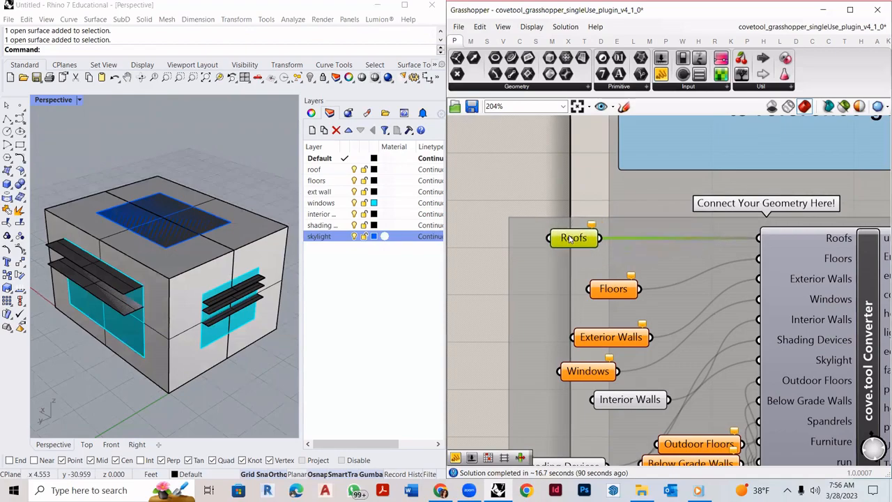
right_click(576, 240)
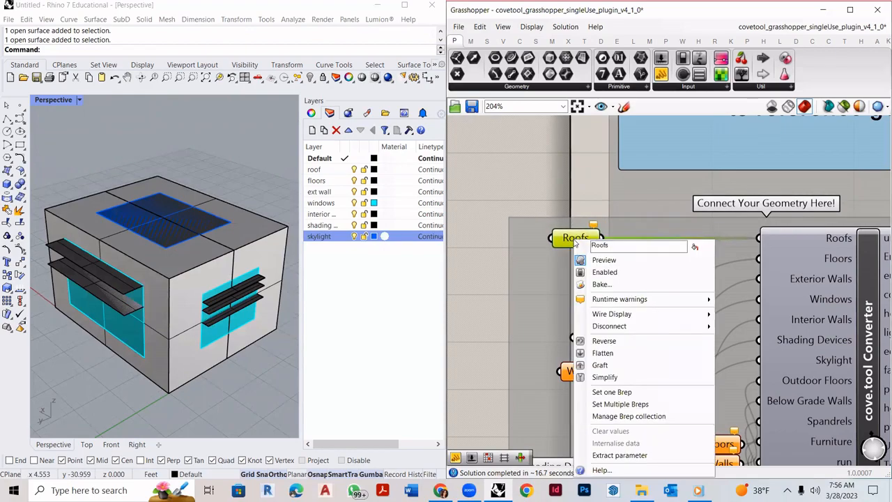
click(613, 393)
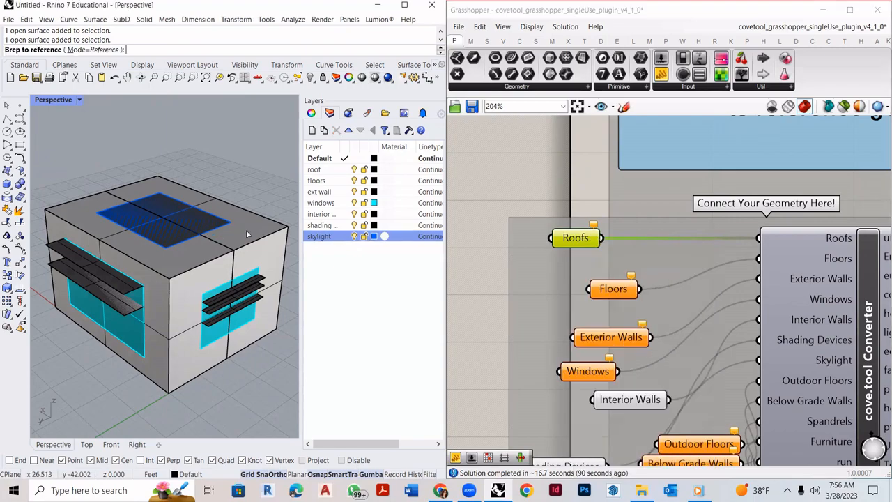
click(246, 231)
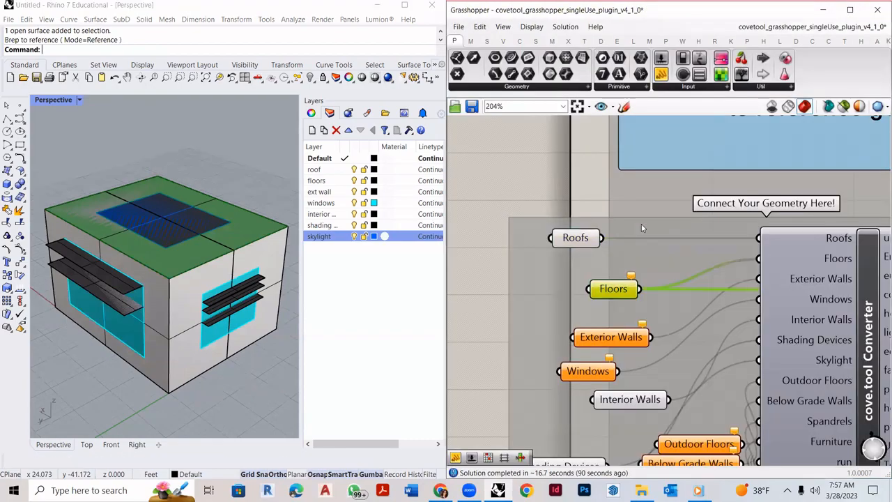
- Reference the building's floor surface in the Floors parameter
right_drag(212, 250, 174, 390)
click(170, 400)
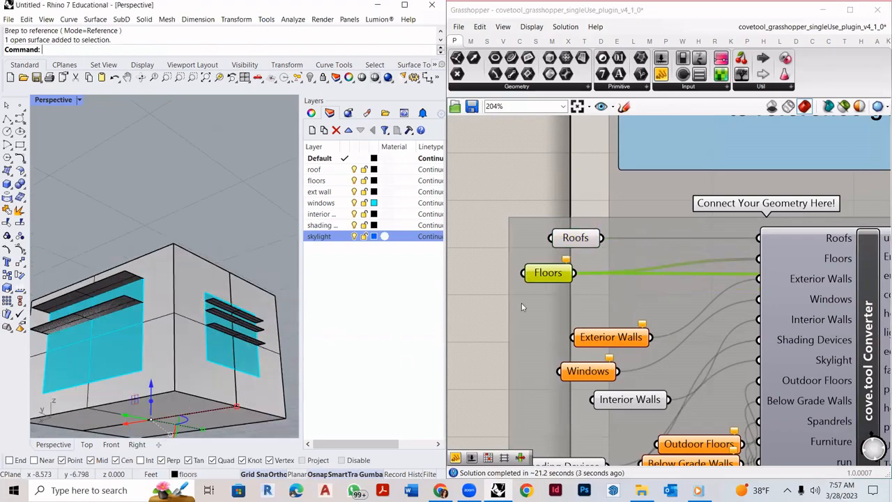
right_click(542, 278)
click(586, 393)
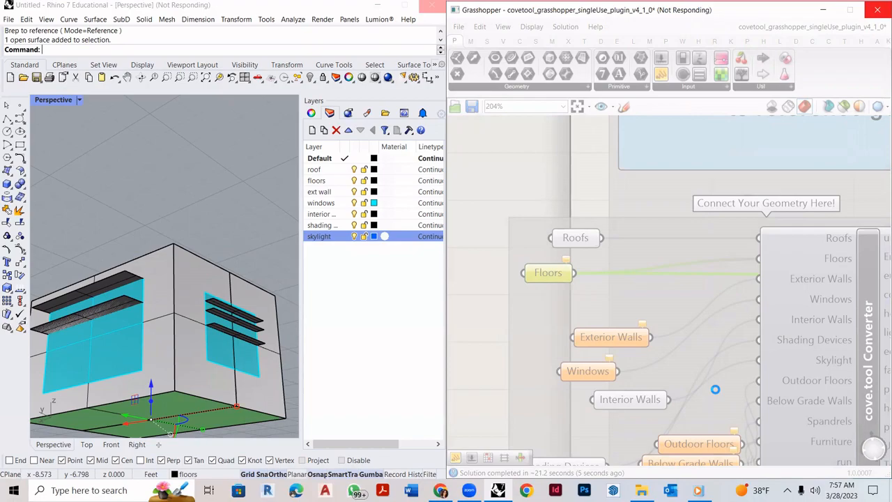
- Select the ext wall layer with SelLayer and set those four surfaces as Exterior Walls
right_drag(219, 309, 282, 413)
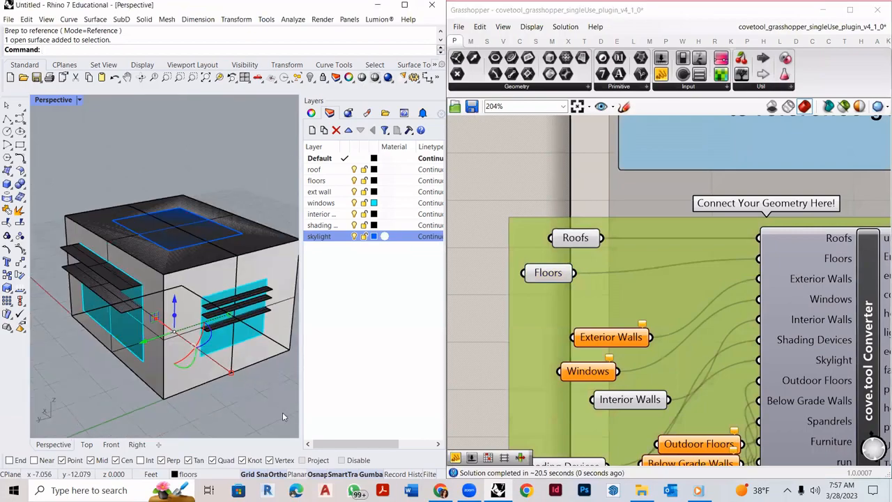
click(258, 395)
text(SelLayer)
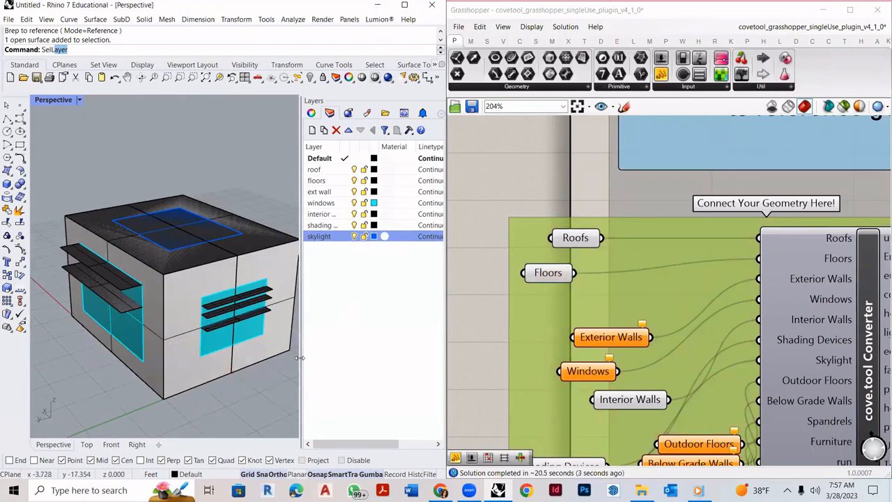
key(Return)
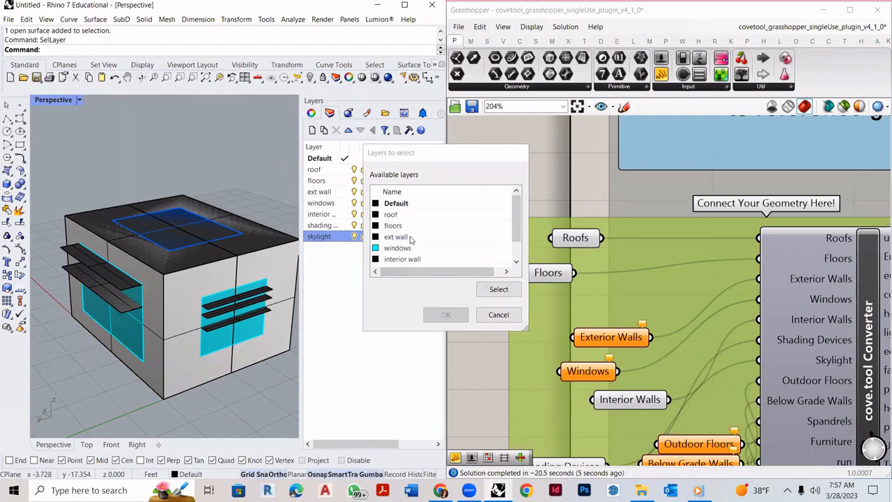
click(412, 236)
click(442, 314)
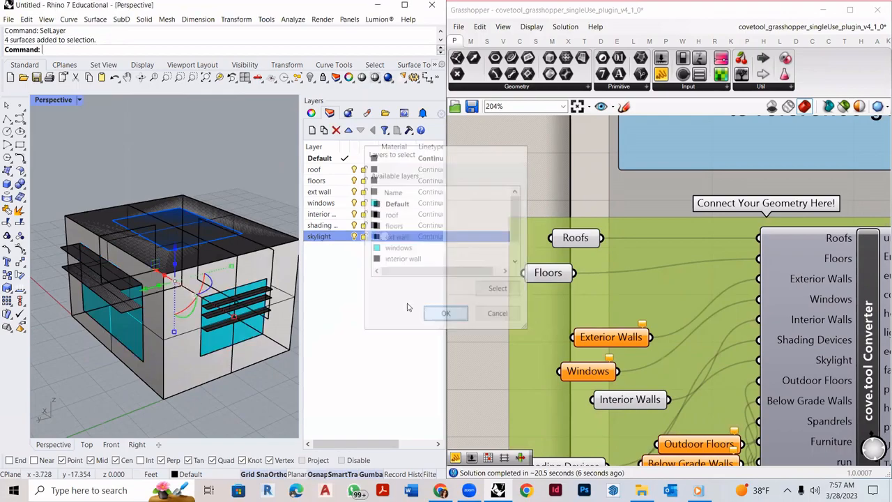
right_click(613, 337)
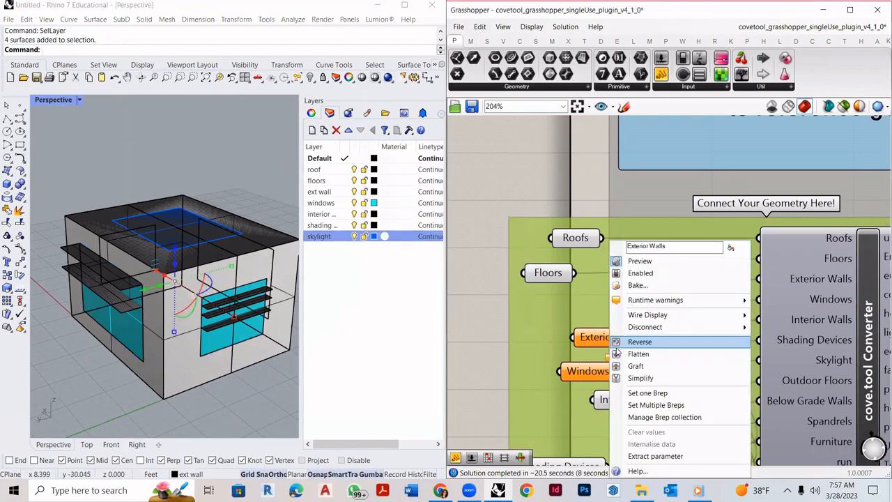
click(656, 406)
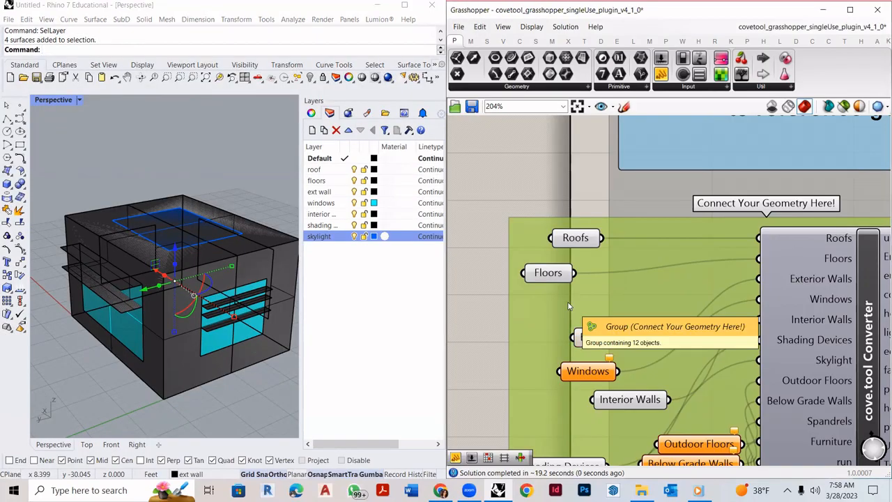
- Clear the selection, run SelLayer again and choose the windows layer
click(248, 410)
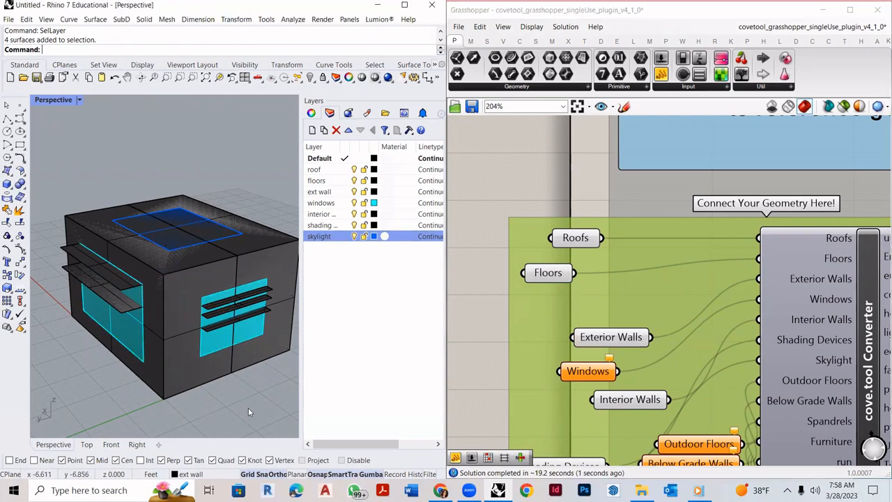
text(SelLayer)
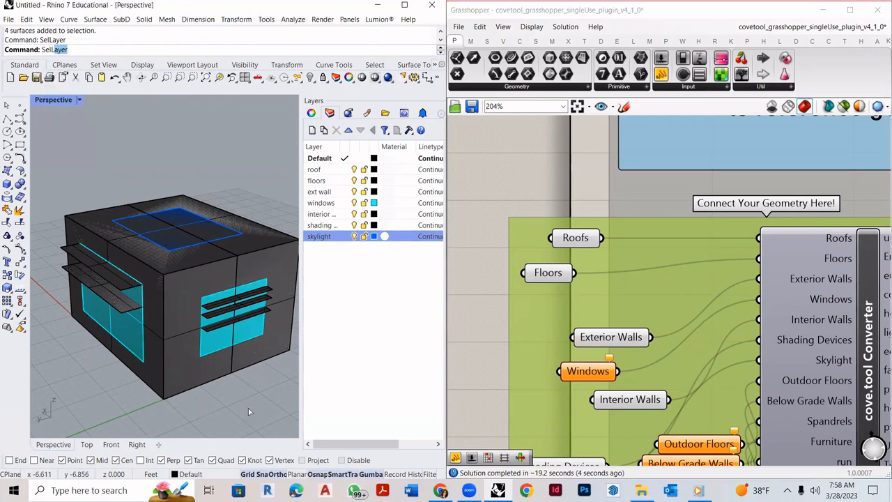
key(Return)
click(397, 247)
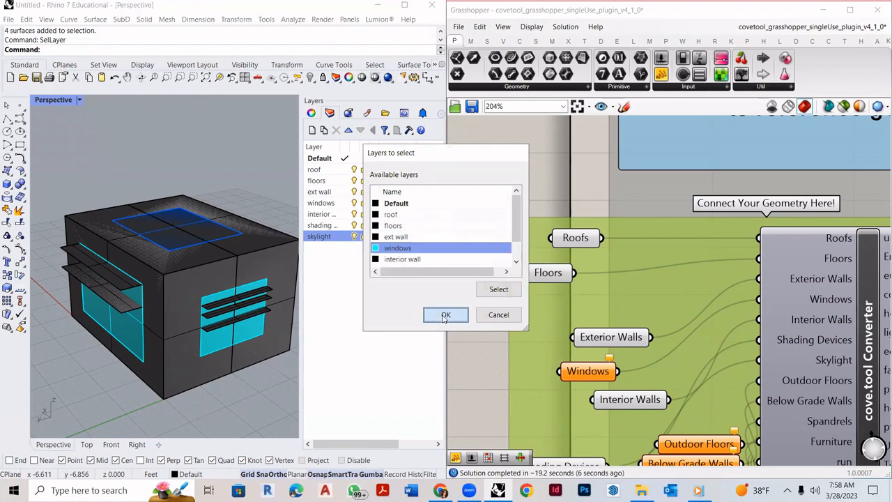
- Confirm the windows layer selection and set the four window surfaces in the Windows parameter
click(445, 314)
drag(586, 373, 538, 361)
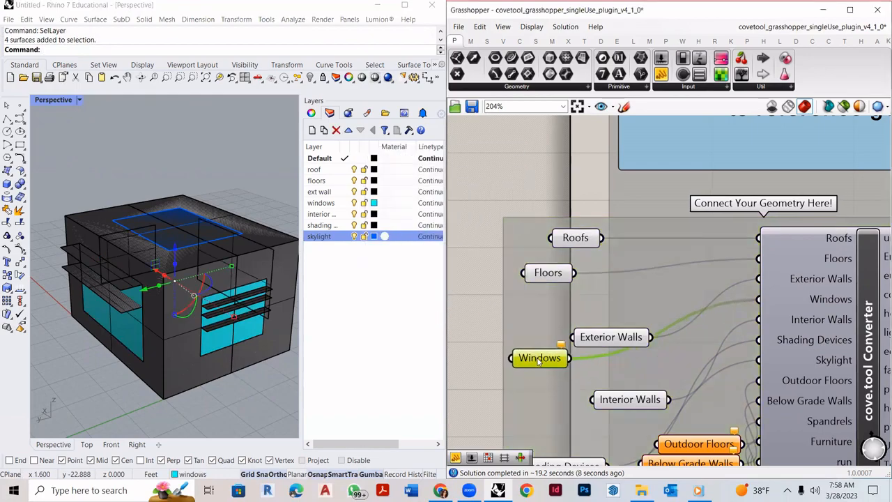
right_click(537, 360)
click(583, 404)
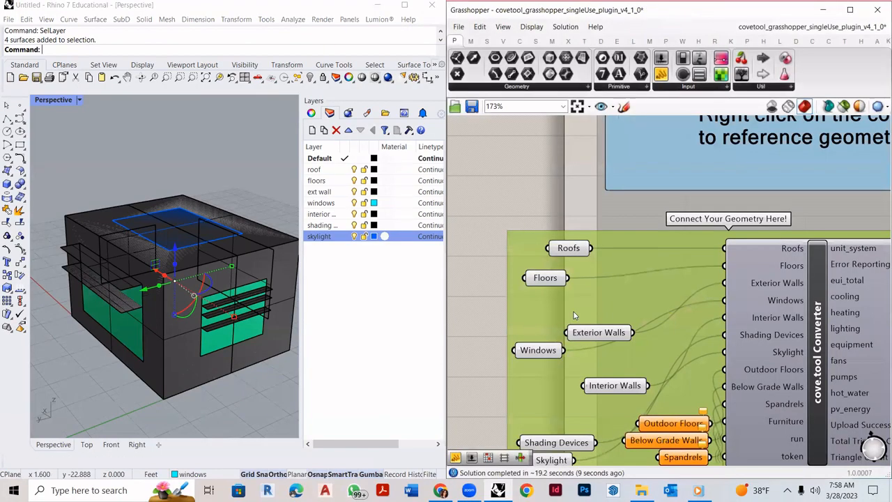
scroll(531, 308, down, 6)
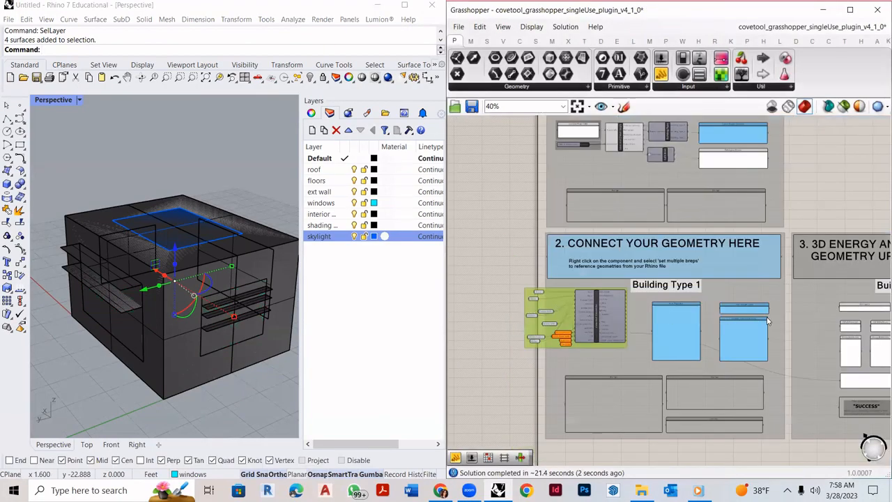
scroll(766, 320, up, 5)
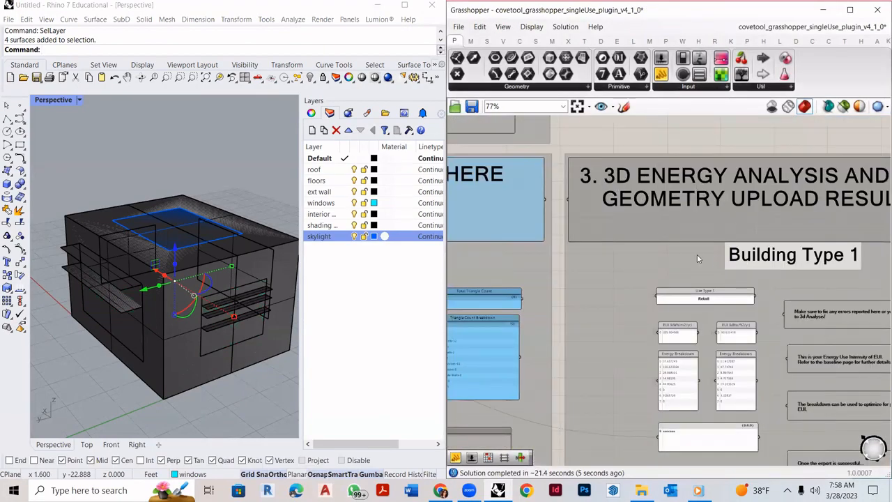
- Zoom the Grasshopper canvas onto section 3's energy results: EUI 285.904966 kWh/m2/yr and a success export panel
scroll(740, 428, up, 4)
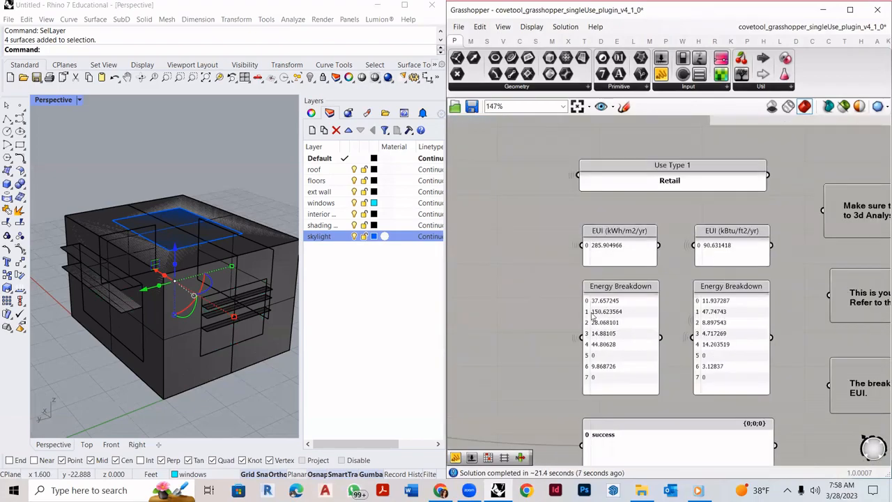
scroll(546, 329, down, 5)
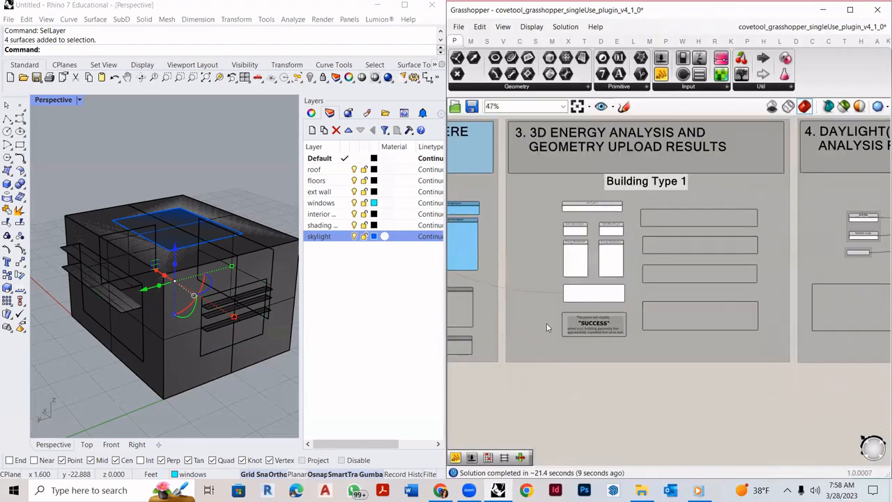
scroll(548, 326, up, 5)
scroll(642, 328, down, 5)
scroll(663, 182, up, 3)
scroll(647, 391, up, 1)
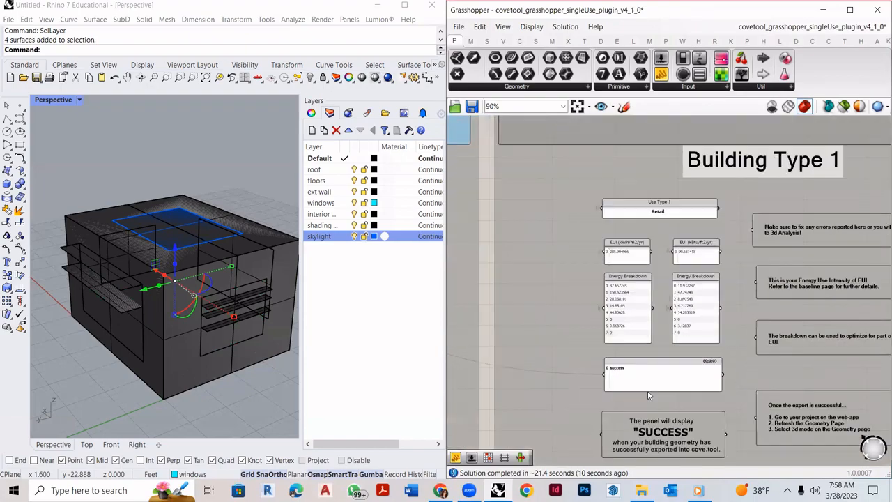
scroll(647, 394, up, 5)
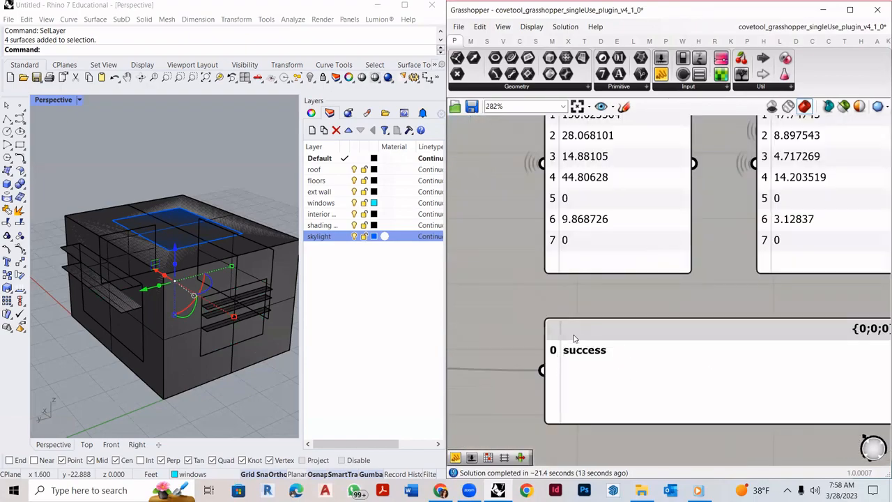
scroll(562, 363, up, 2)
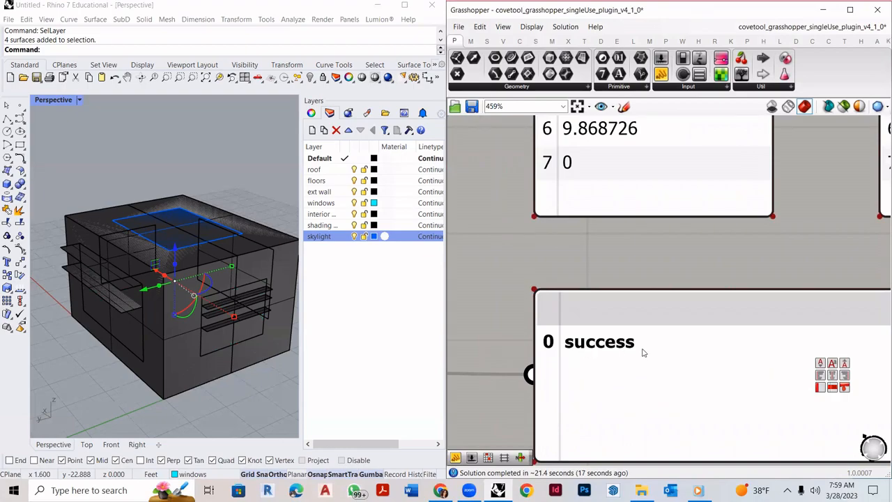
click(440, 489)
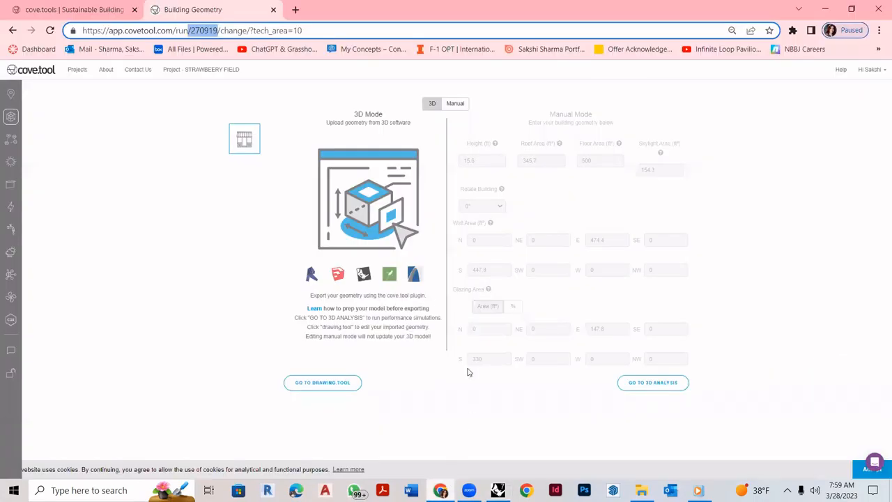
click(50, 31)
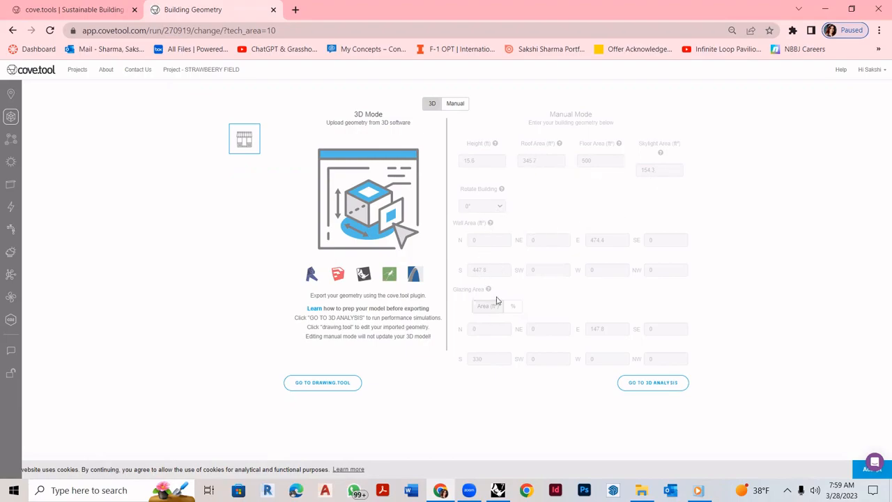
click(440, 490)
click(406, 261)
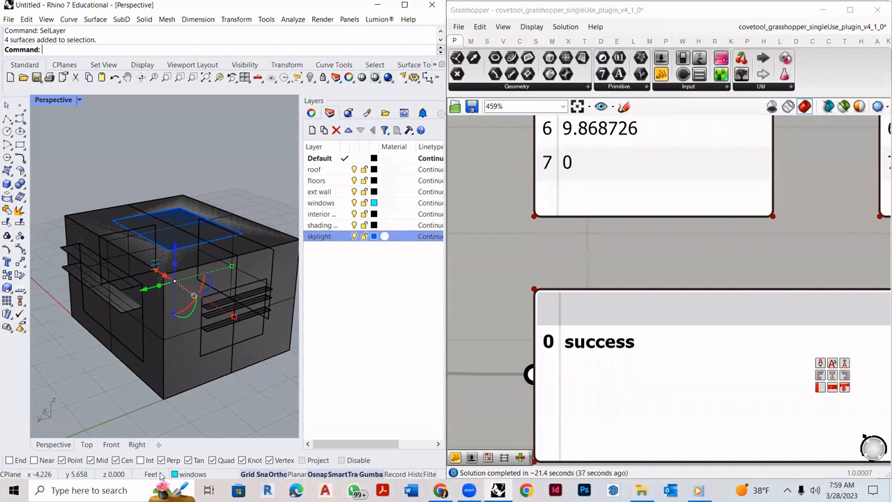
- Clear the window-surface selection and orbit the Rhino model to view it from above
click(229, 413)
scroll(216, 333, down, 5)
right_drag(195, 234, 179, 270)
scroll(190, 246, up, 4)
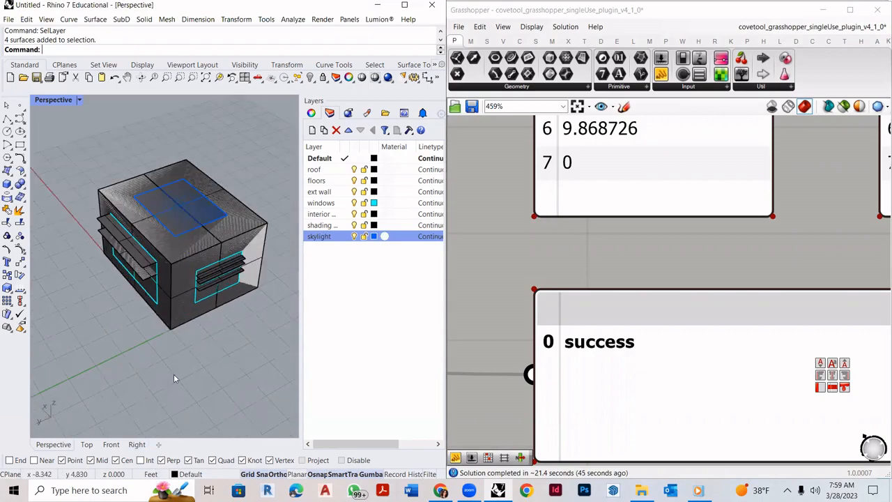
- Check in Options that Rhino's model units are Feet, closing without changes
text(Options)
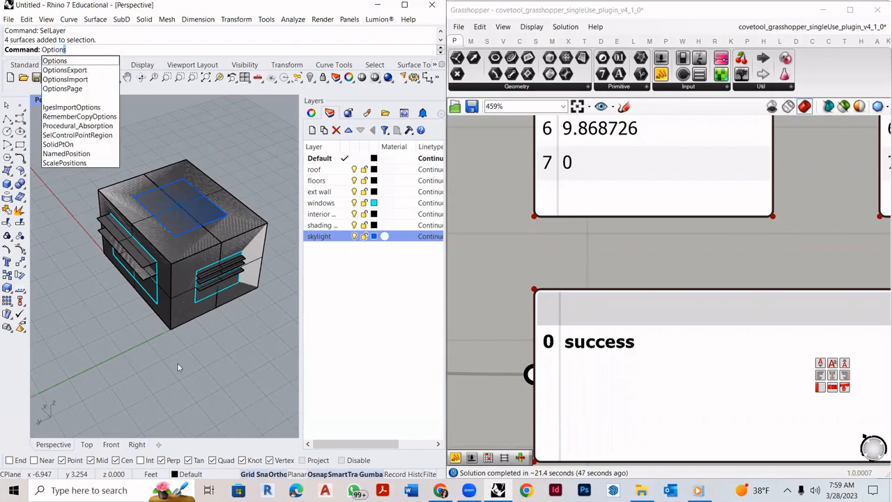
key(Return)
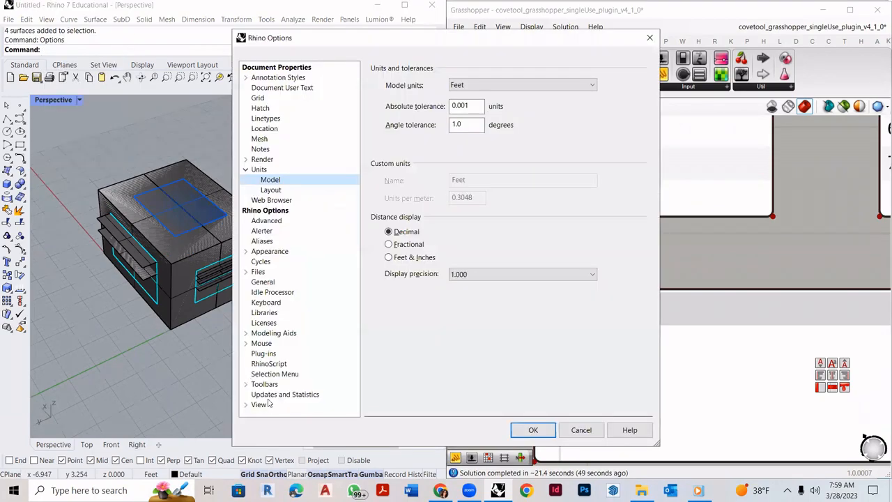
click(265, 169)
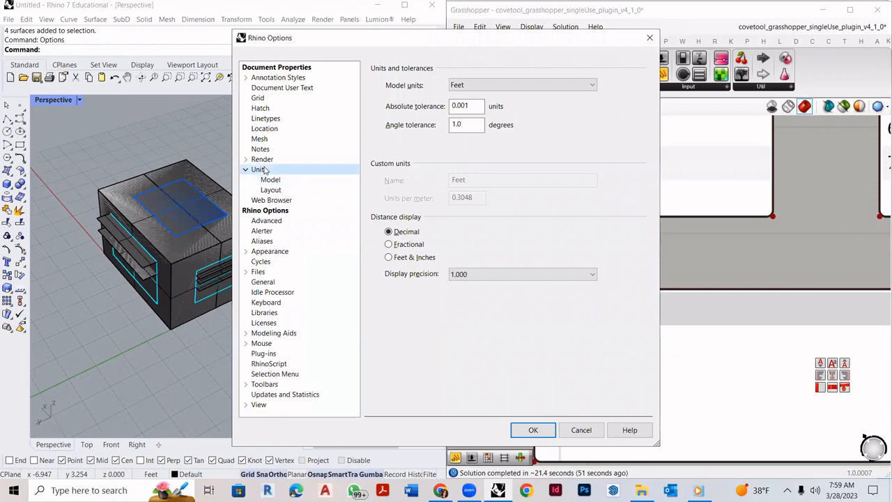
click(503, 85)
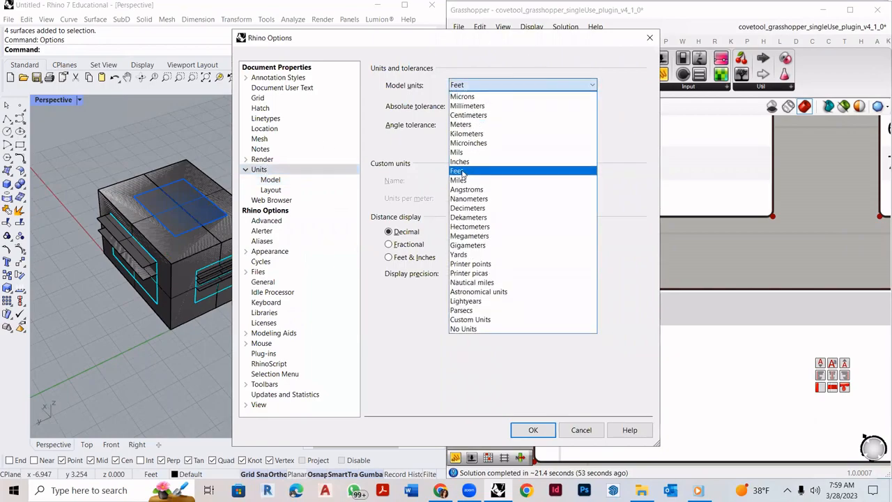
click(459, 172)
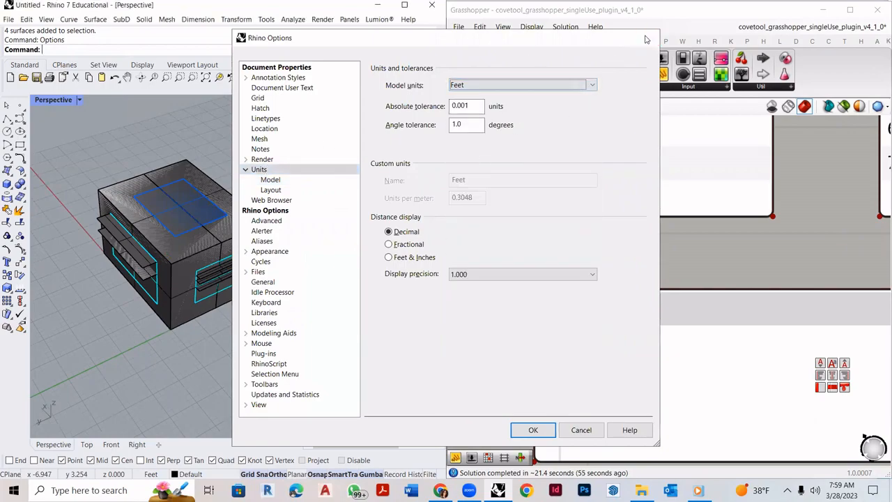
click(647, 39)
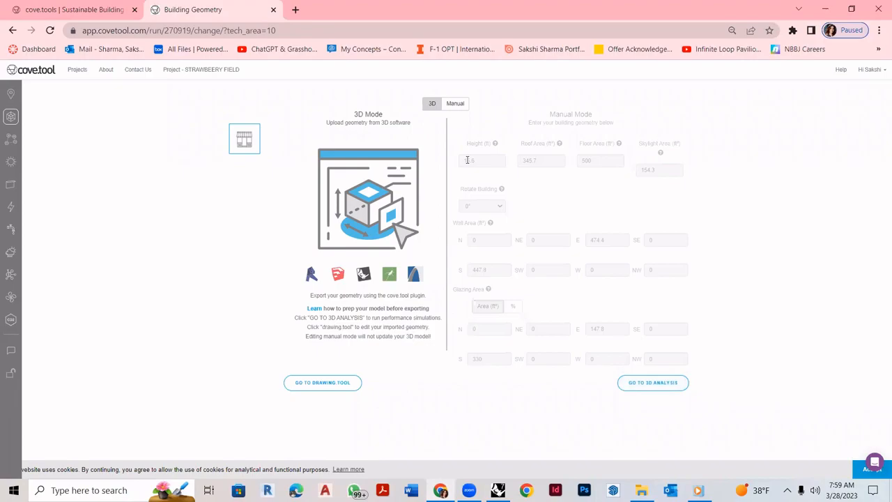
- Launch cove.tool's 3D analysis from the Building Geometry page
click(651, 386)
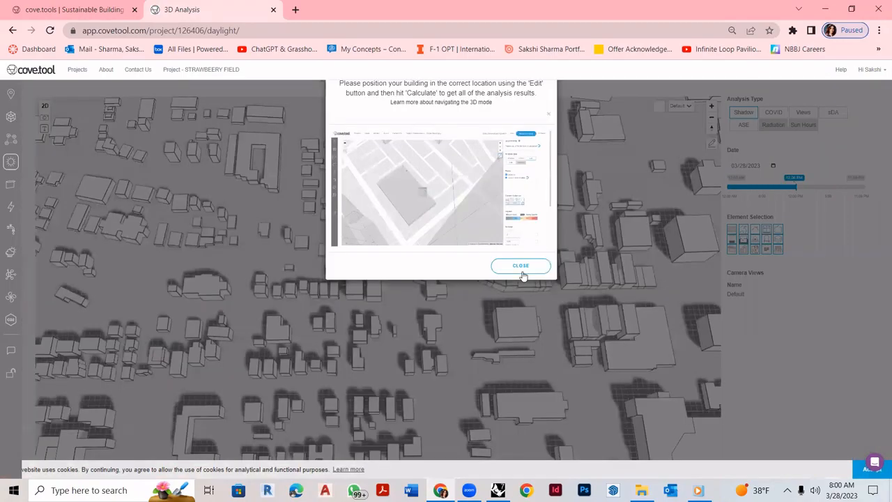
- Dismiss the positioning help and zoom the city map in on the site with building editing enabled
click(521, 267)
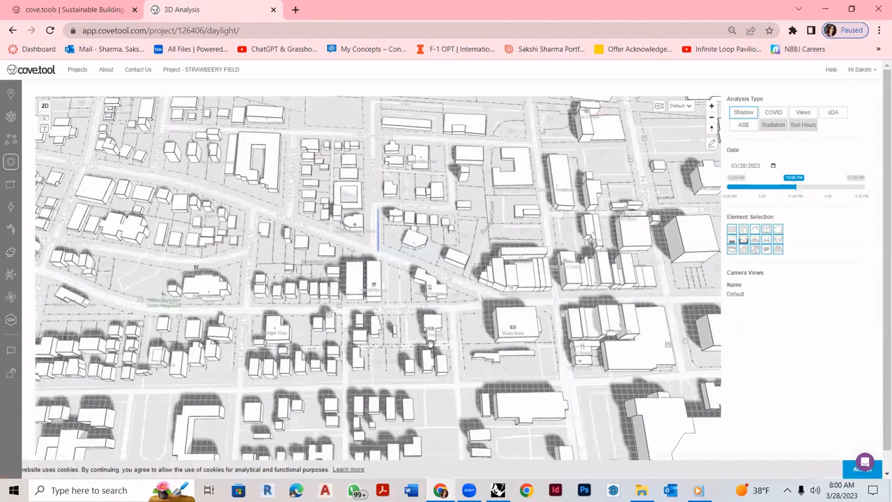
scroll(391, 276, down, 3)
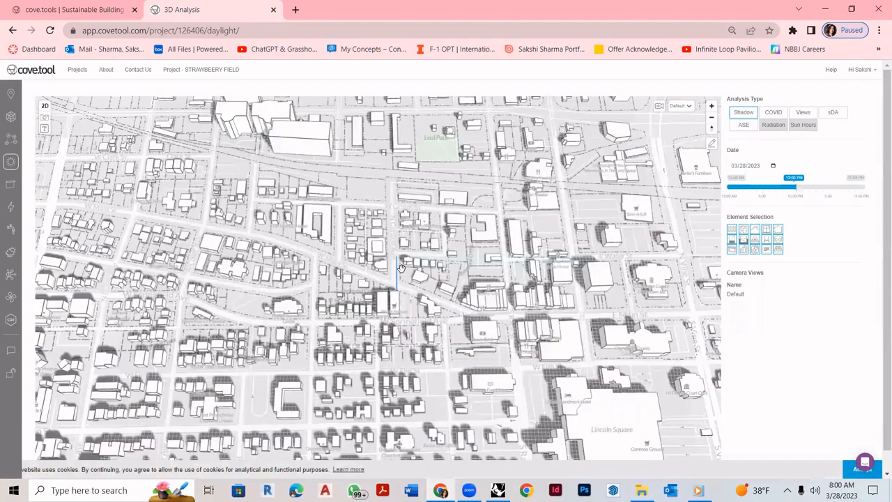
click(712, 107)
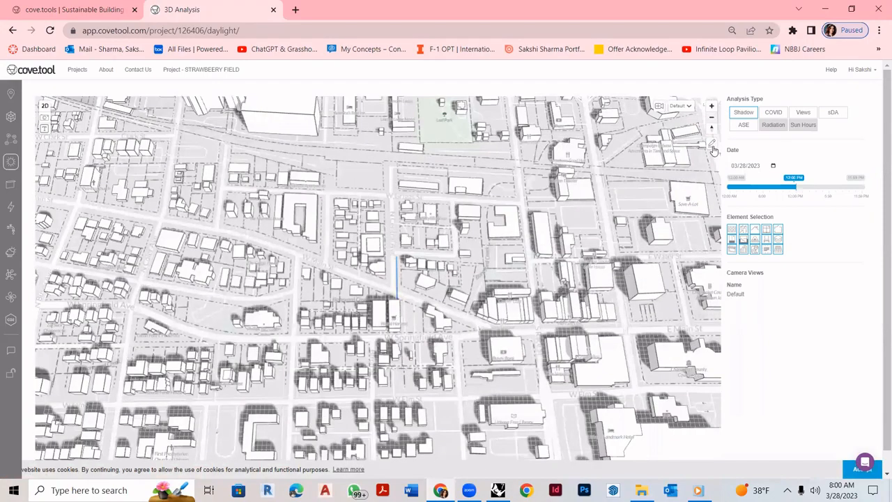
click(711, 153)
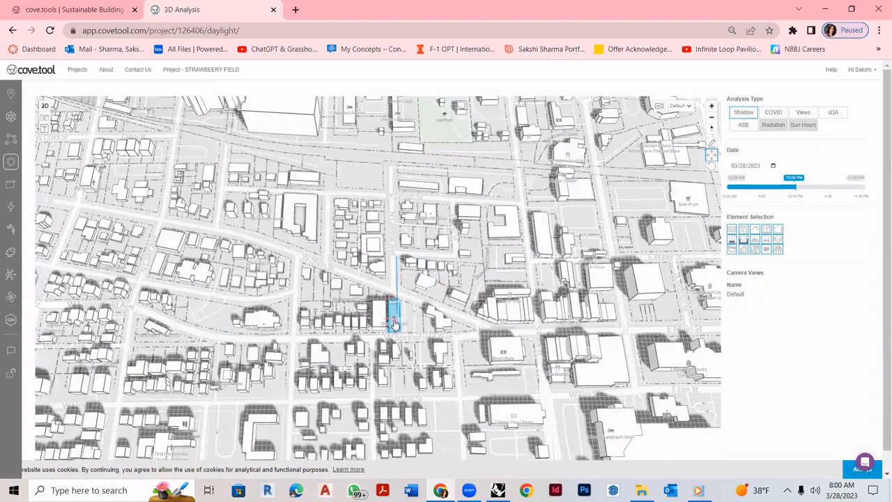
scroll(393, 322, up, 1)
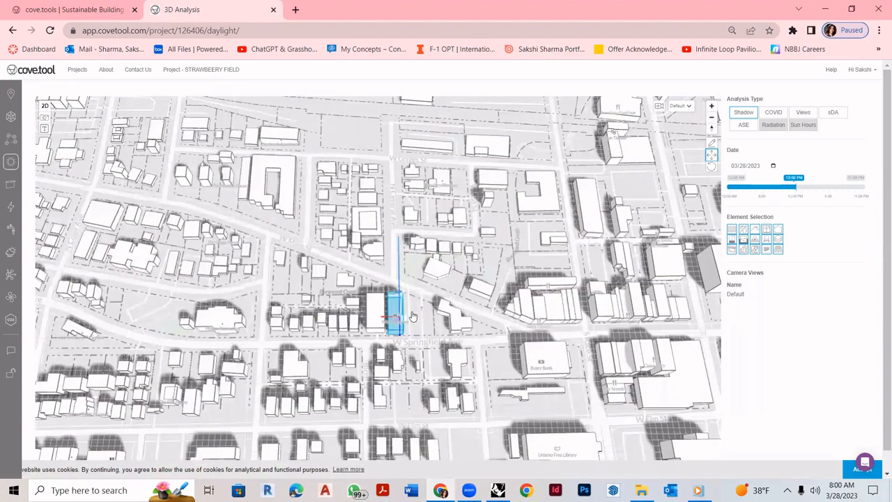
scroll(412, 316, up, 2)
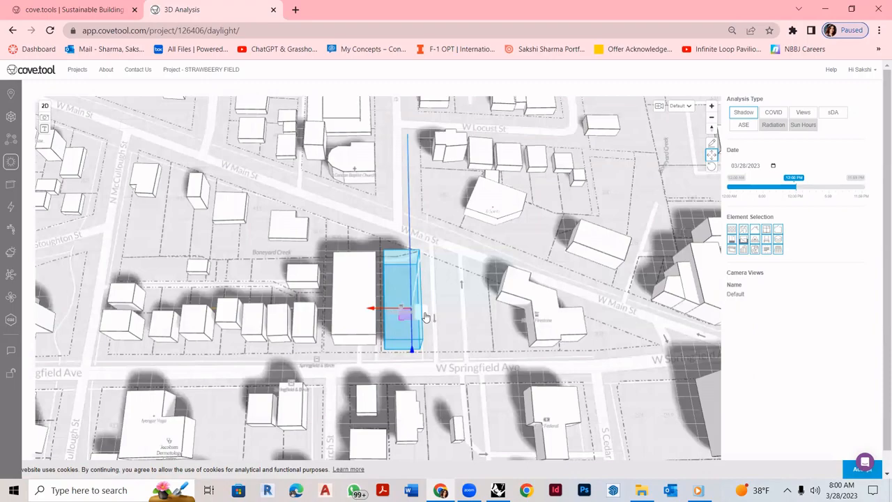
drag(404, 314, 452, 320)
- Inspect the neighbouring building's height settings, then close them without changes
right_click(493, 286)
click(478, 331)
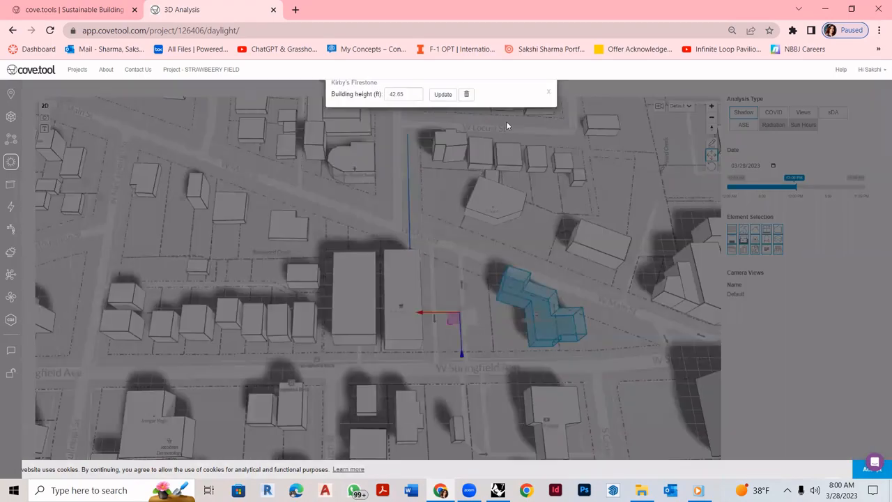
click(393, 93)
click(549, 95)
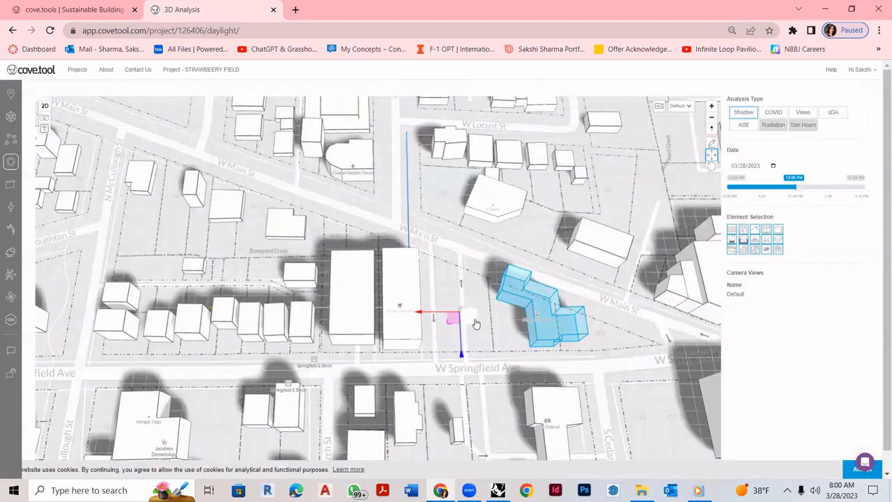
scroll(457, 279, up, 5)
scroll(457, 280, up, 3)
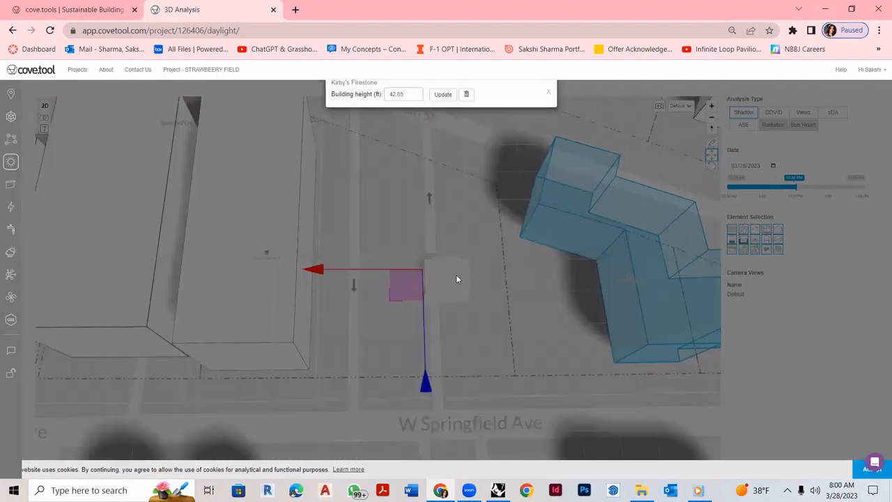
click(520, 301)
scroll(483, 321, down, 2)
- Switch the analysis type to spatial daylight autonomy (sDA)
right_click(475, 242)
click(505, 327)
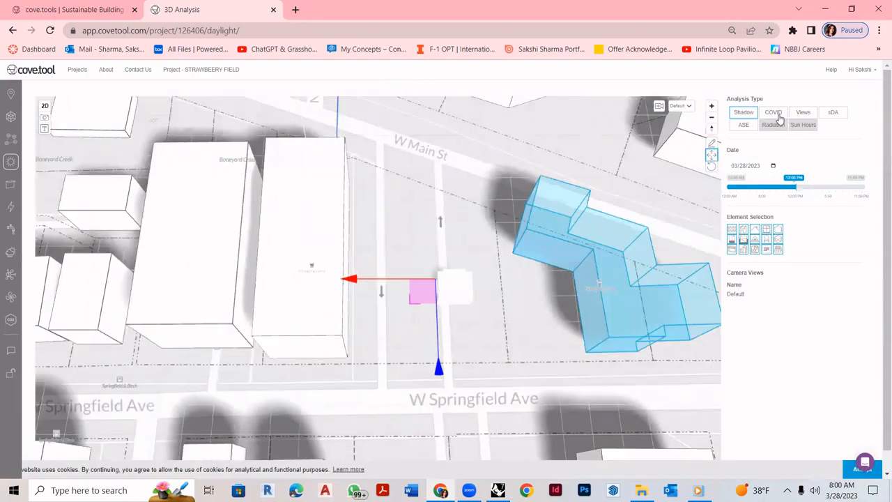
click(834, 112)
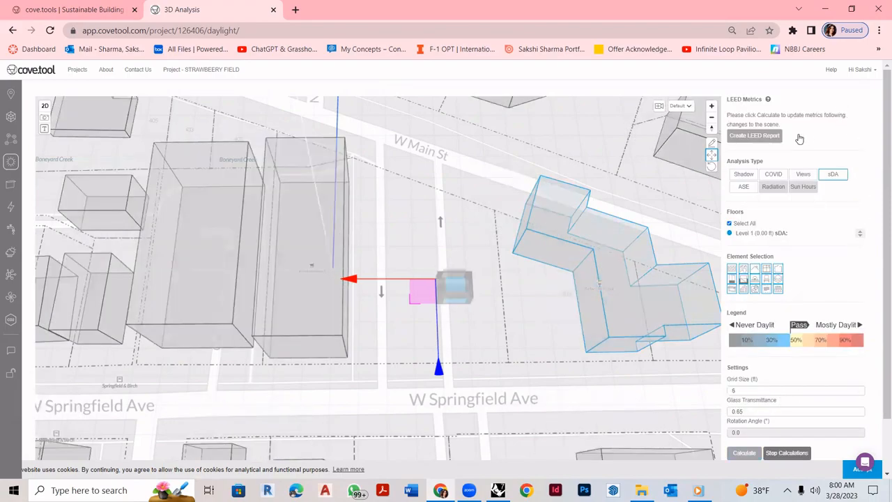
- Set the daylight grid size to 6
scroll(747, 329, down, 1)
double_click(746, 329)
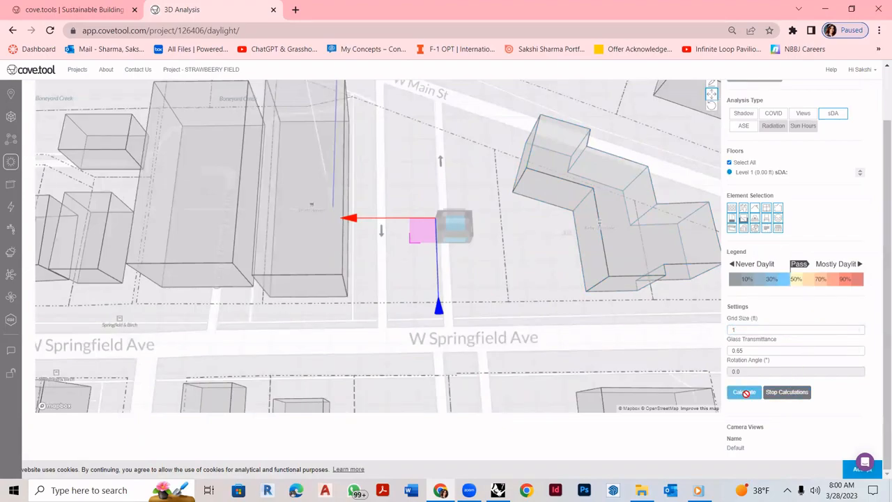
key(Tab)
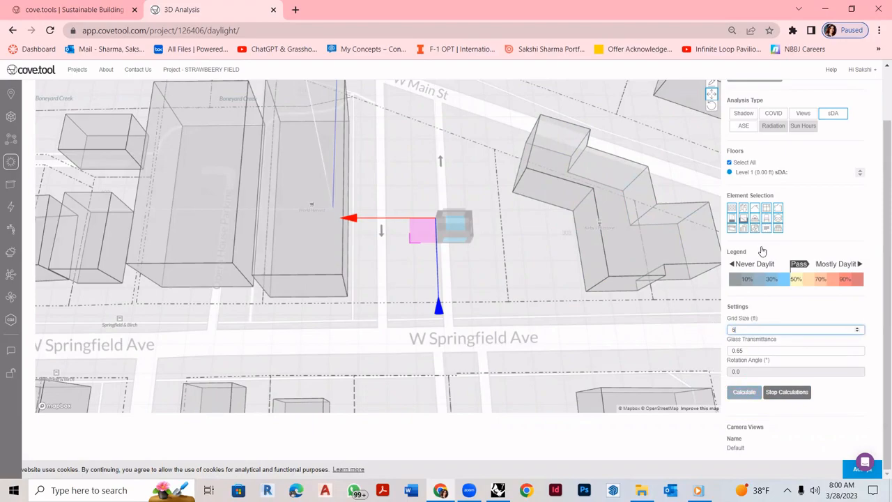
click(459, 227)
scroll(460, 226, up, 5)
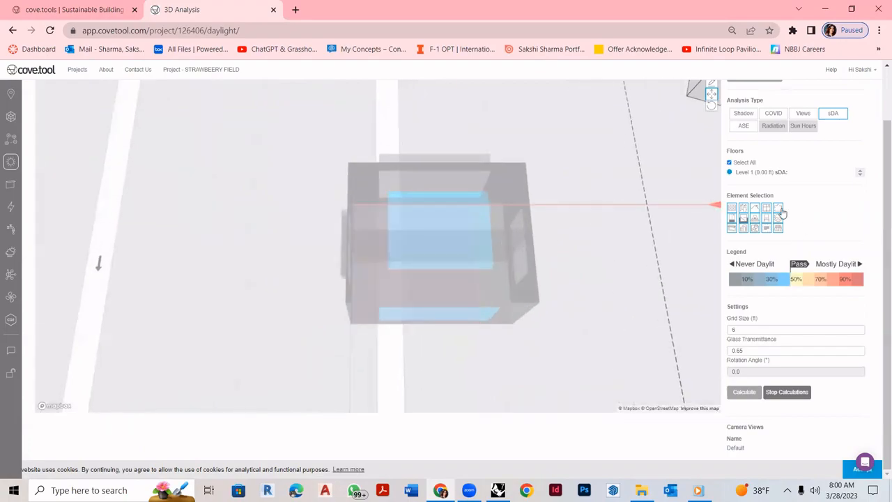
- Toggle the walls and roof off and on to inspect the building interior
click(731, 207)
click(743, 208)
click(755, 209)
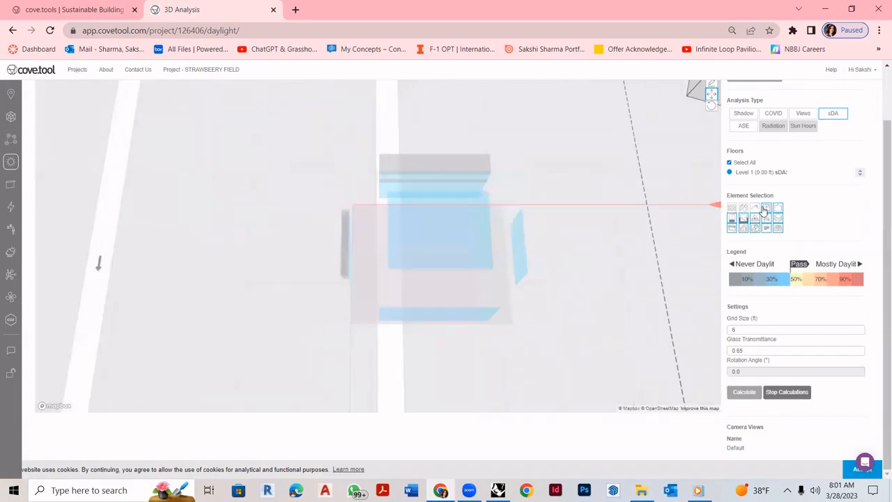
click(733, 208)
click(756, 210)
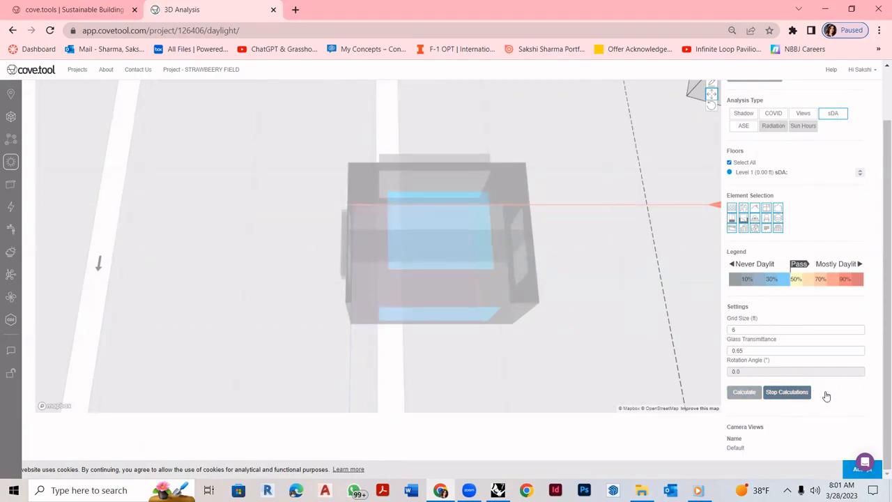
- Turn off model editing and run the sDA calculation, yielding 92% sDA
scroll(820, 359, up, 1)
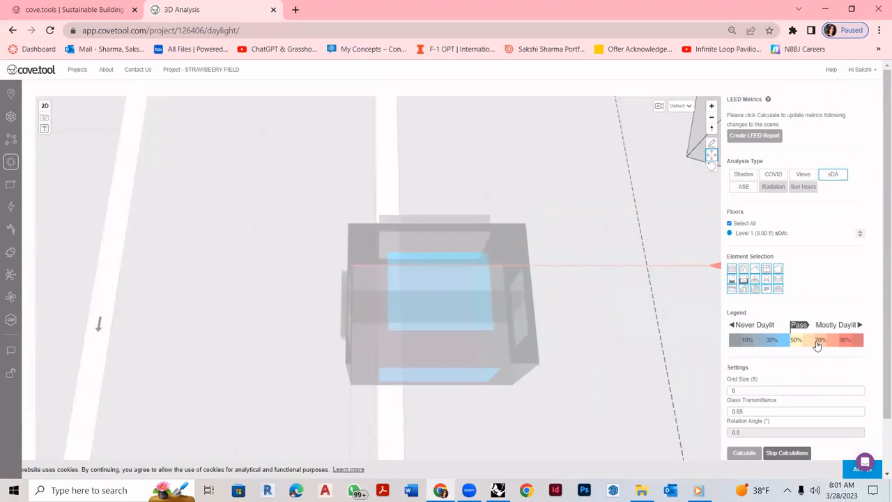
click(712, 144)
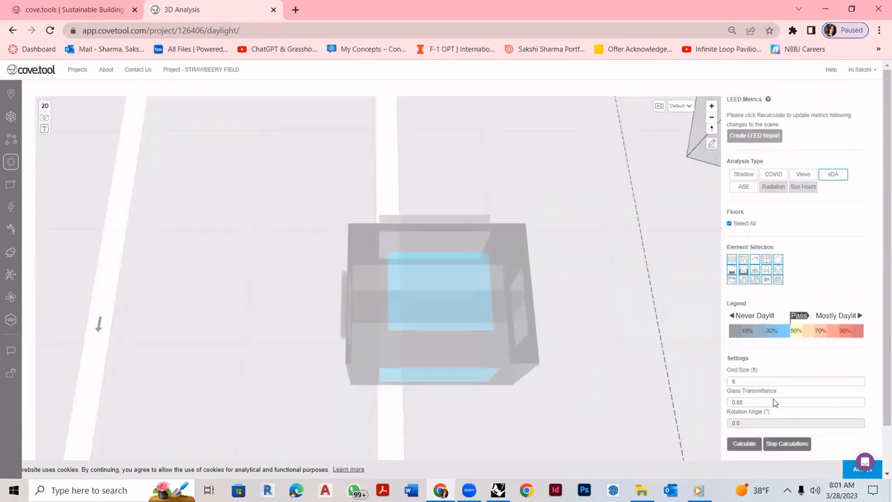
scroll(770, 403, down, 1)
click(748, 394)
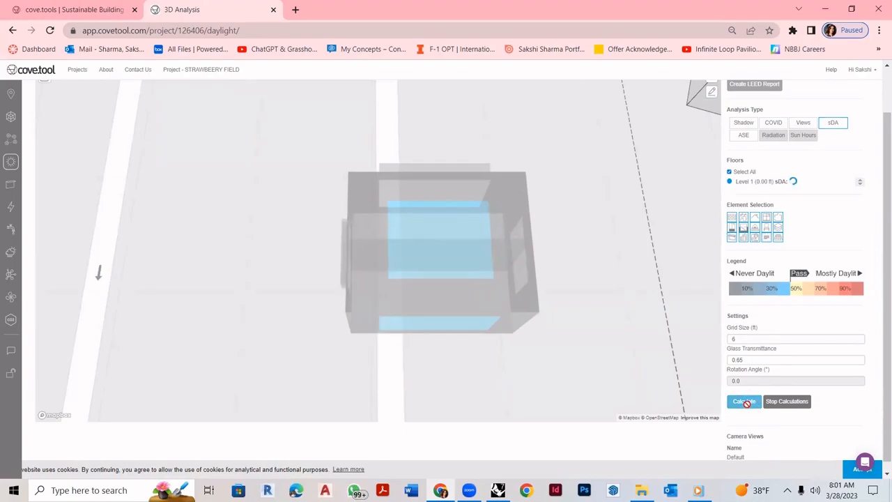
scroll(789, 234, up, 1)
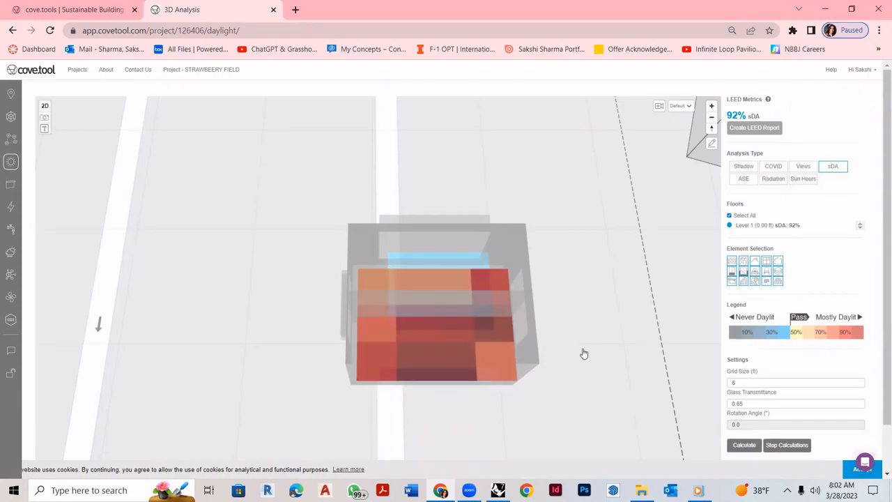
right_drag(593, 368, 600, 339)
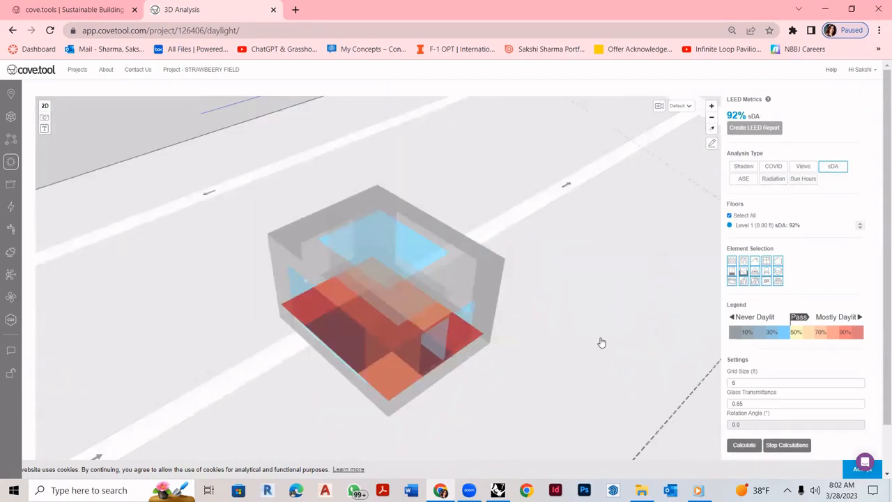
right_drag(518, 355, 528, 367)
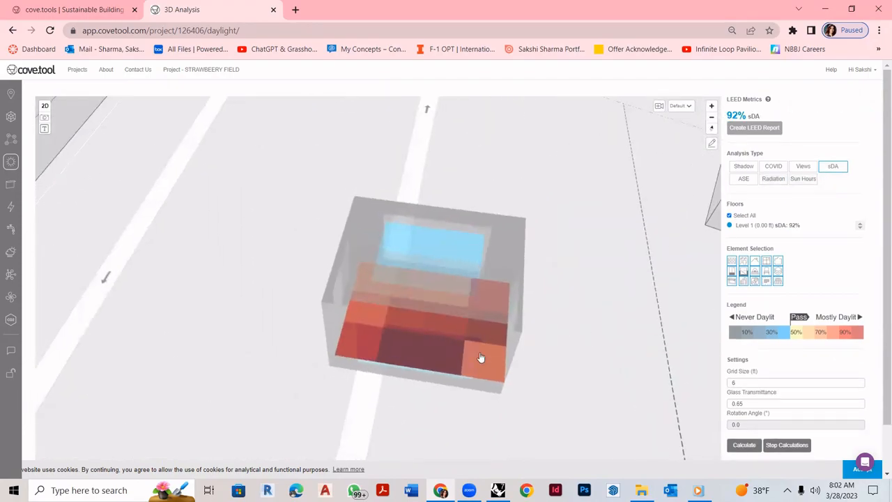
scroll(480, 358, up, 3)
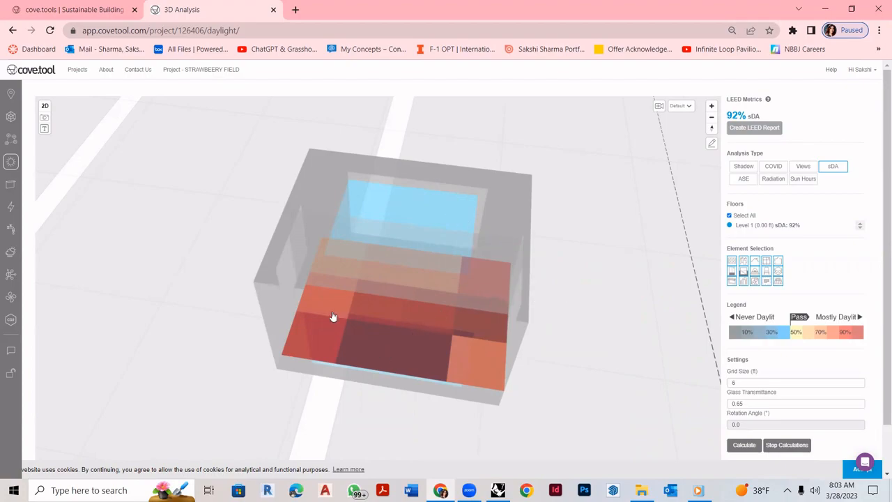
- Preview the ASE, radiation, sun hours and shadow analyses, adjusting the shadow time of day
click(744, 179)
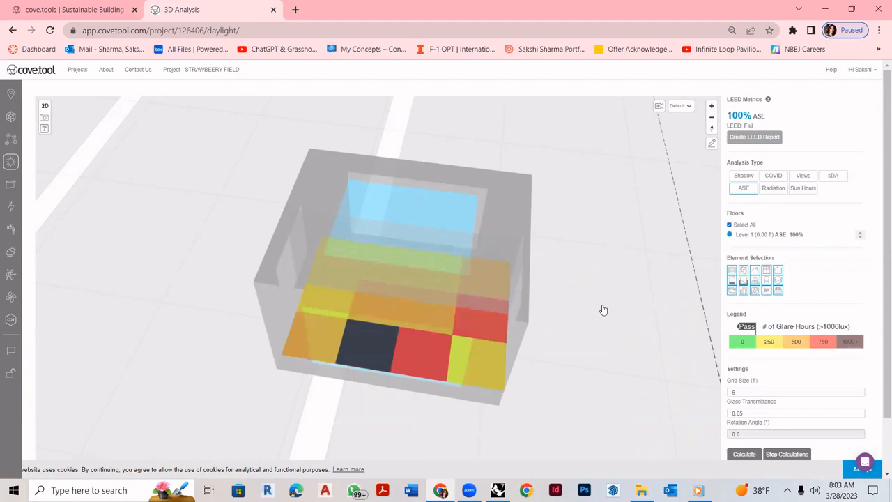
drag(618, 300, 427, 280)
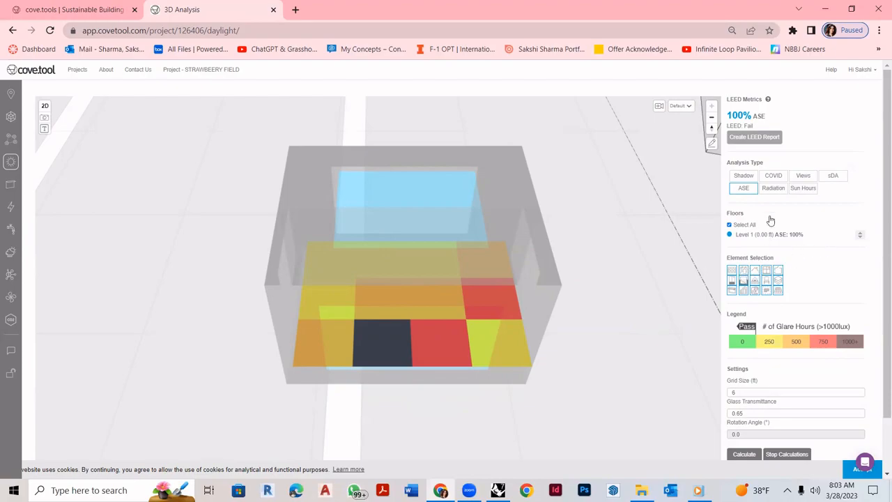
click(772, 189)
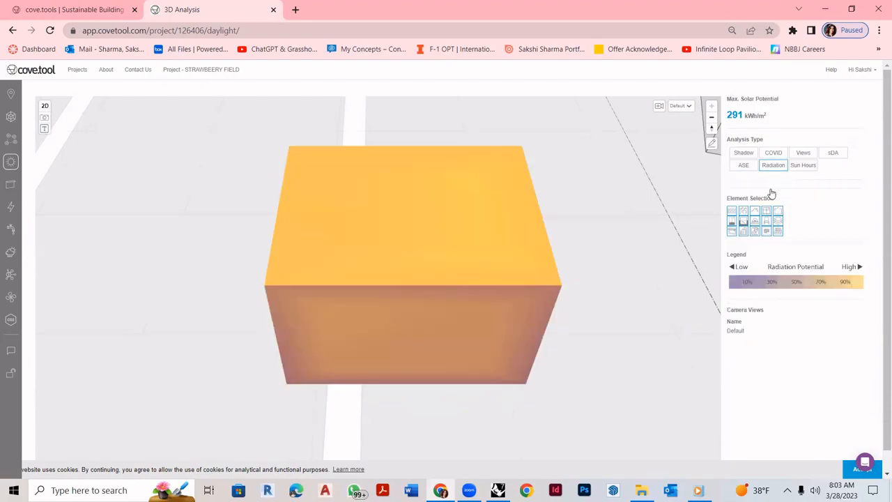
click(802, 167)
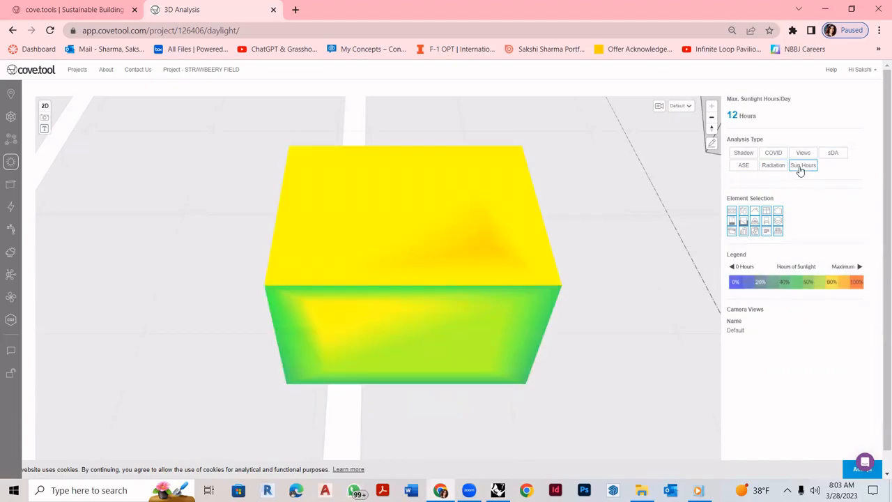
click(739, 154)
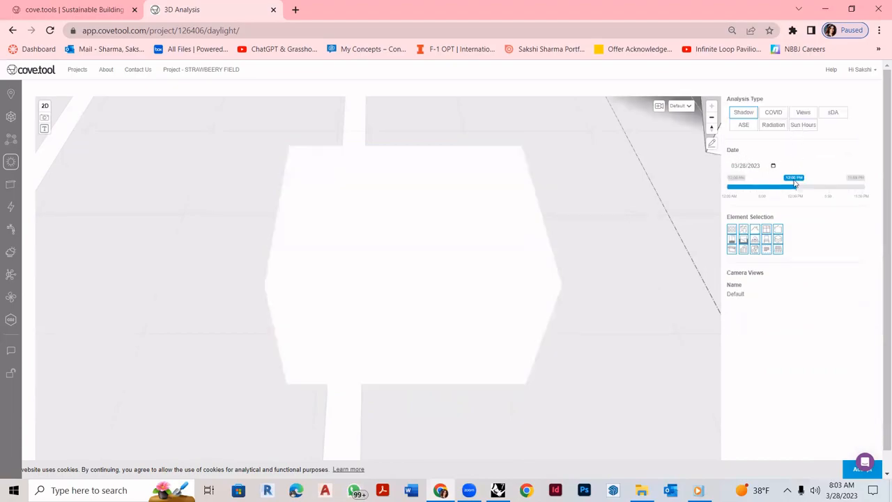
mouse_move(795, 187)
mouse_down()
mouse_move(838, 188)
mouse_move(788, 197)
mouse_move(796, 193)
mouse_up()
- Return to sDA and then ASE results (100% ASE, LEED fail), then open Facade Prototyping
click(831, 113)
click(743, 188)
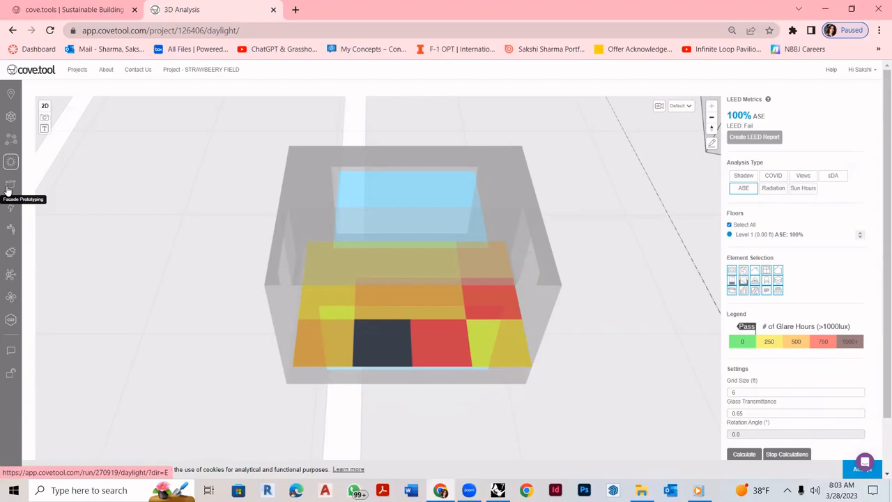
click(10, 187)
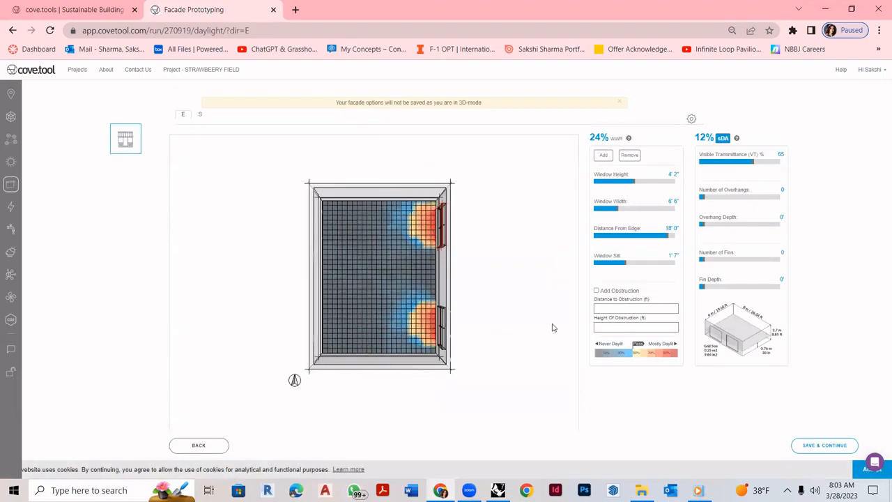
- On the south facade, heighten the windows and add one, reaching 48% WWR and 32% sDA
click(200, 114)
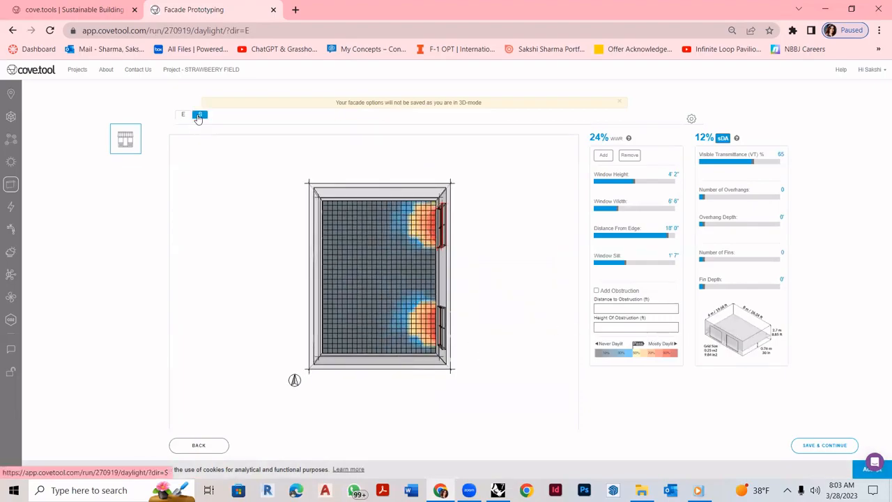
drag(632, 181, 651, 182)
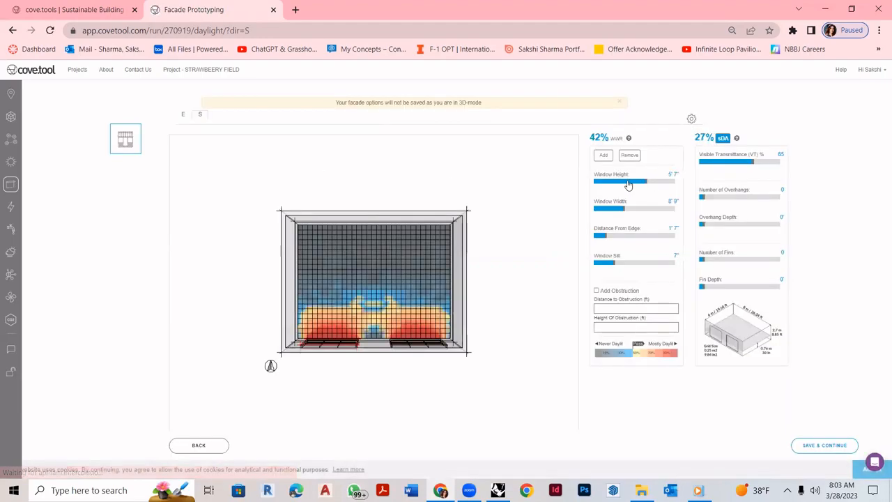
click(605, 157)
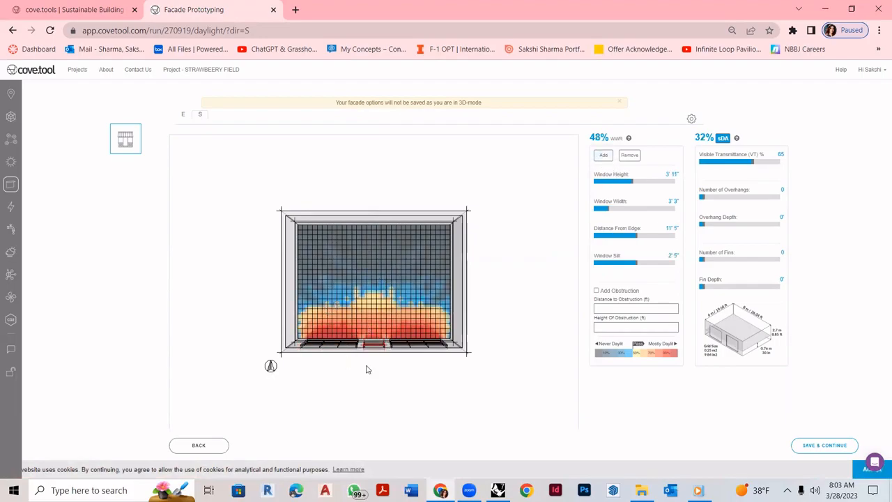
drag(267, 368, 271, 310)
scroll(422, 269, up, 4)
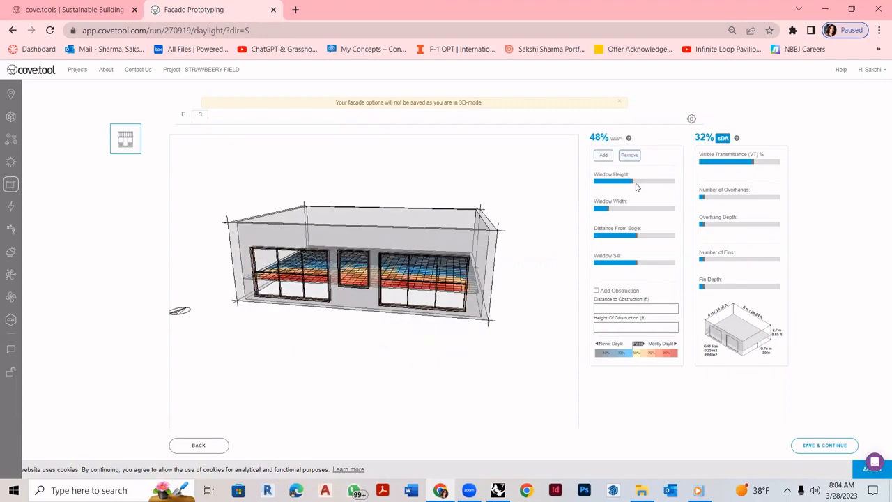
- Add another window to the south facade and widen it to 6'1"
click(604, 156)
drag(600, 212, 613, 262)
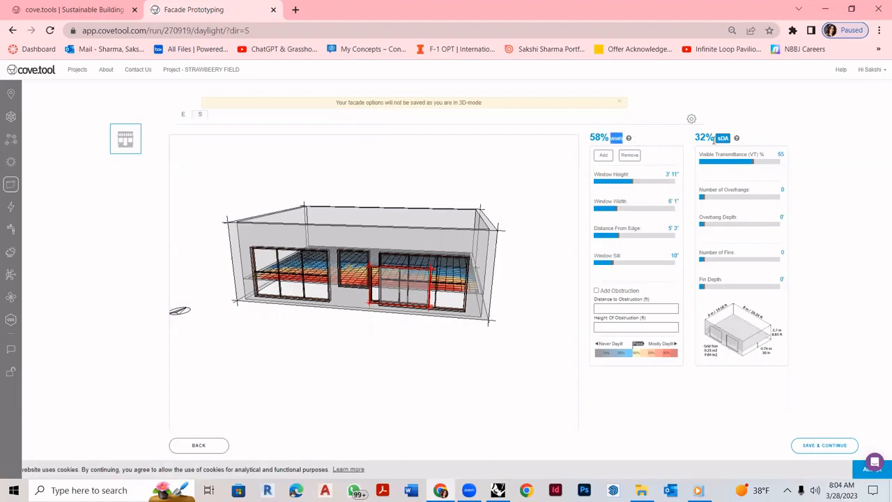
right_drag(451, 268, 464, 296)
- On the east facade, add a wider middle window, reaching 35% WWR and 25% sDA
click(182, 115)
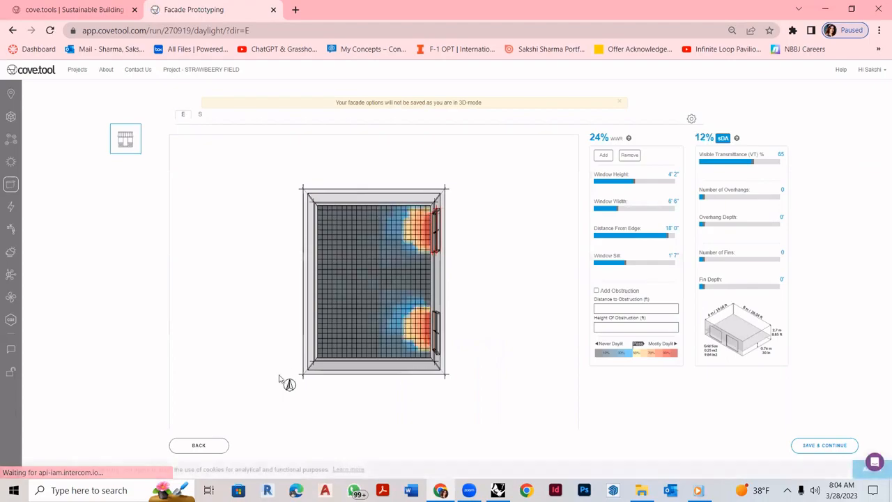
scroll(369, 276, up, 5)
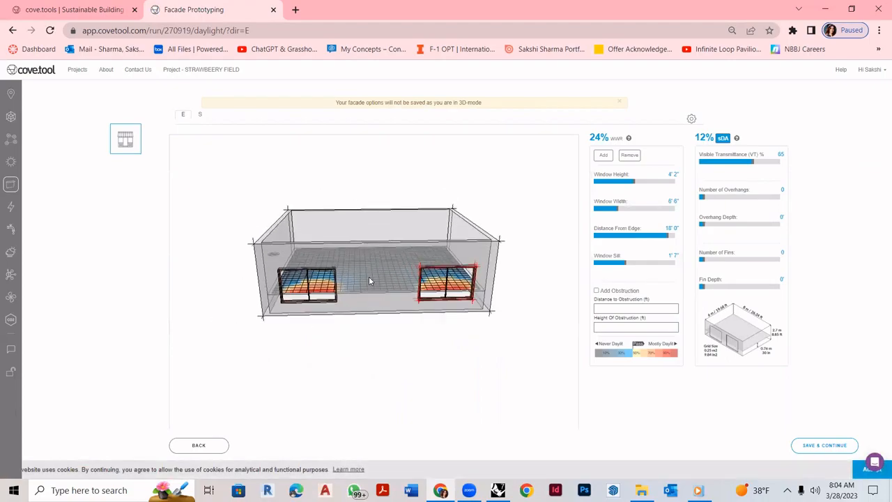
click(605, 156)
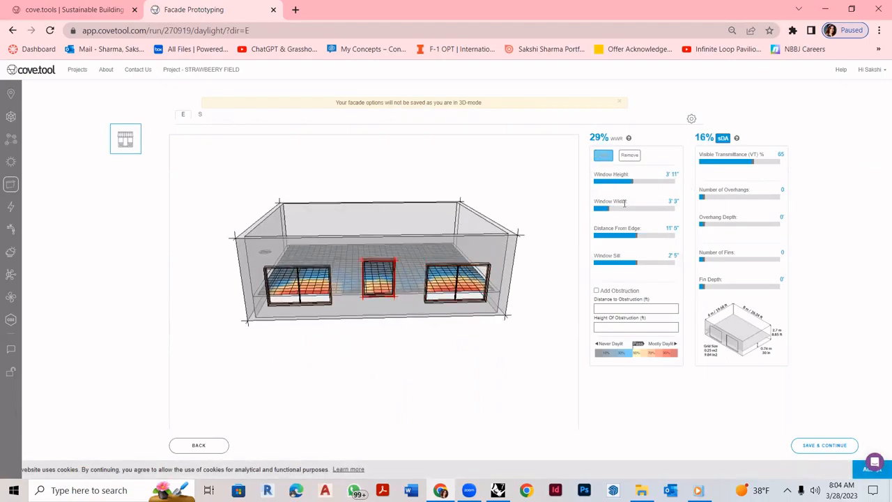
mouse_move(609, 211)
mouse_down()
mouse_move(625, 215)
mouse_move(618, 209)
mouse_up()
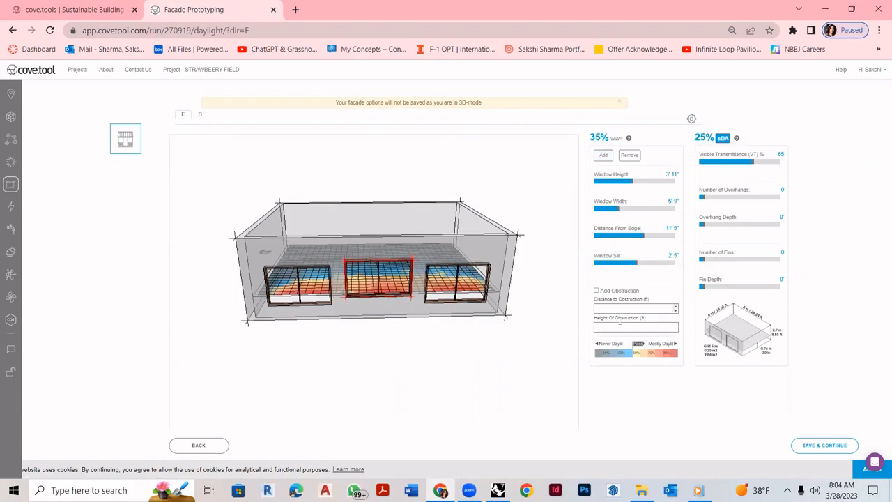
click(14, 207)
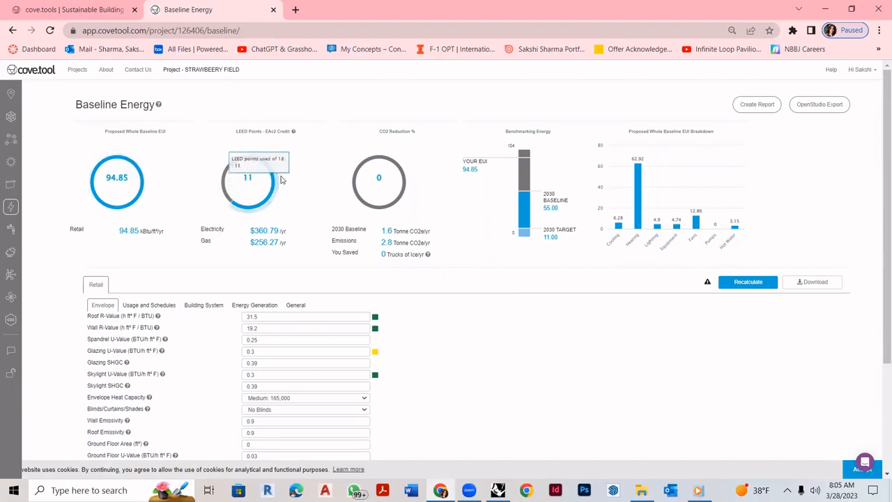
- Review baseline energy results: EUI 94.85, 11 LEED points, roof R-31.5, wall R-19.2, glazing U-0.3
drag(379, 132, 421, 134)
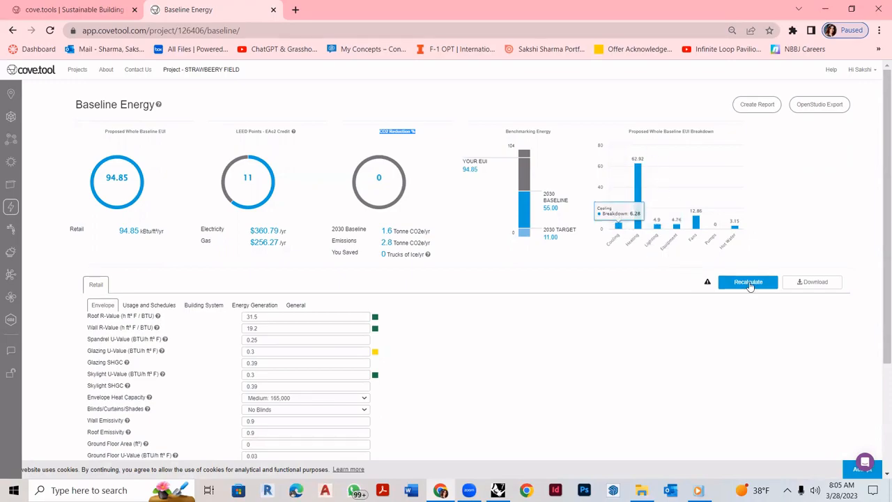
scroll(292, 306, down, 1)
drag(99, 258, 122, 293)
scroll(119, 304, up, 2)
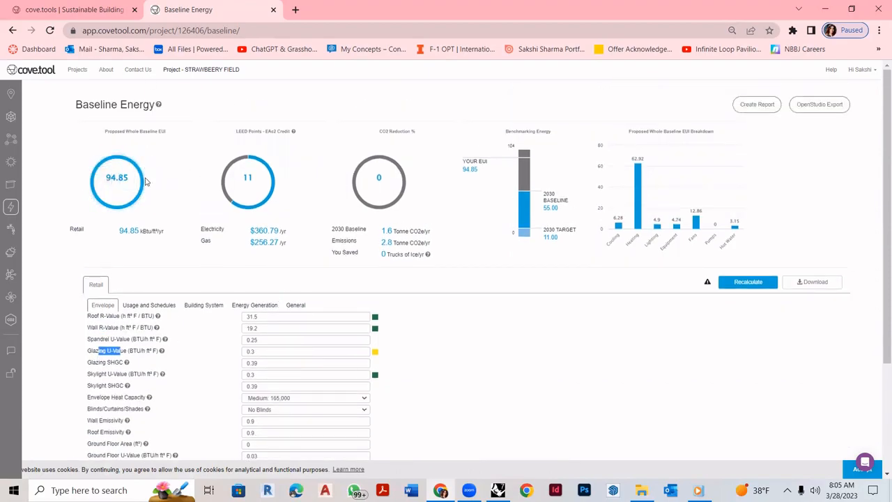
- Browse the climate charts down to the Psychrometric Chart, then print-preview the page to Adobe PDF
click(10, 255)
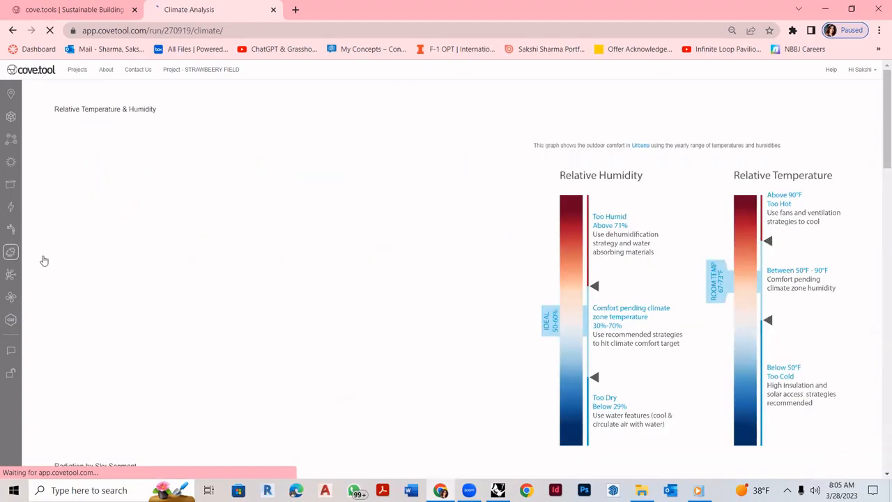
scroll(535, 277, down, 1)
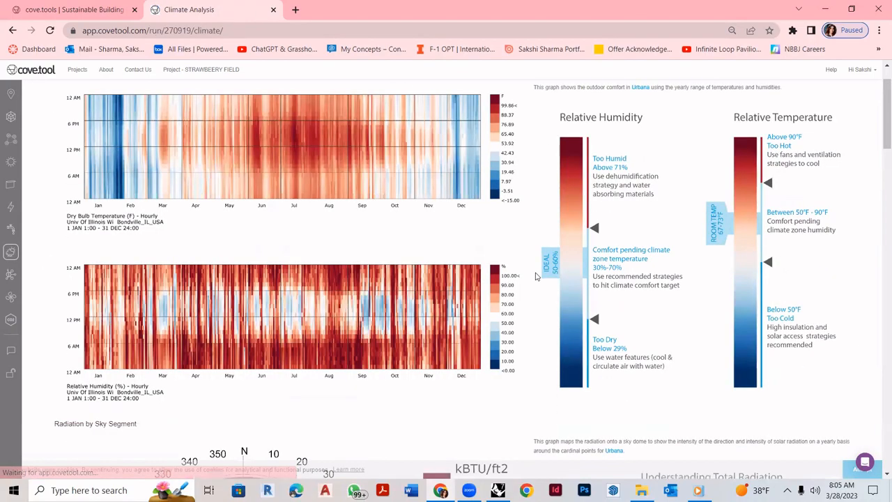
scroll(515, 281, down, 4)
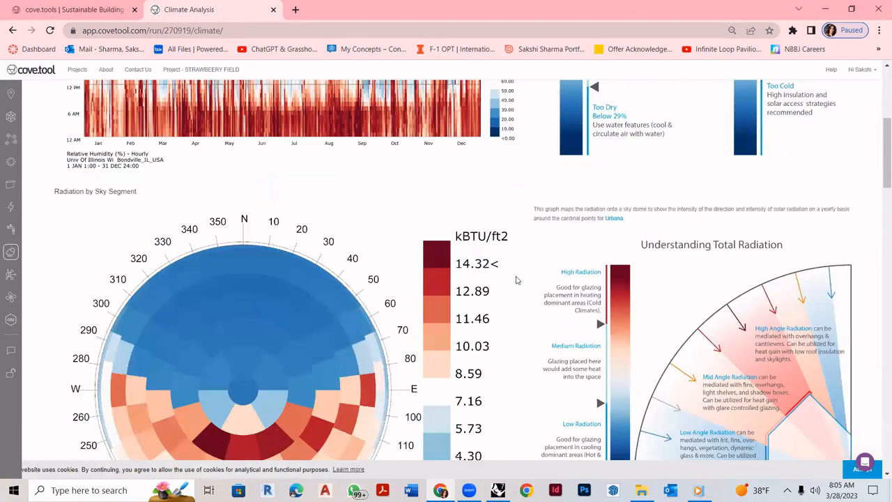
scroll(516, 280, down, 3)
scroll(543, 258, up, 7)
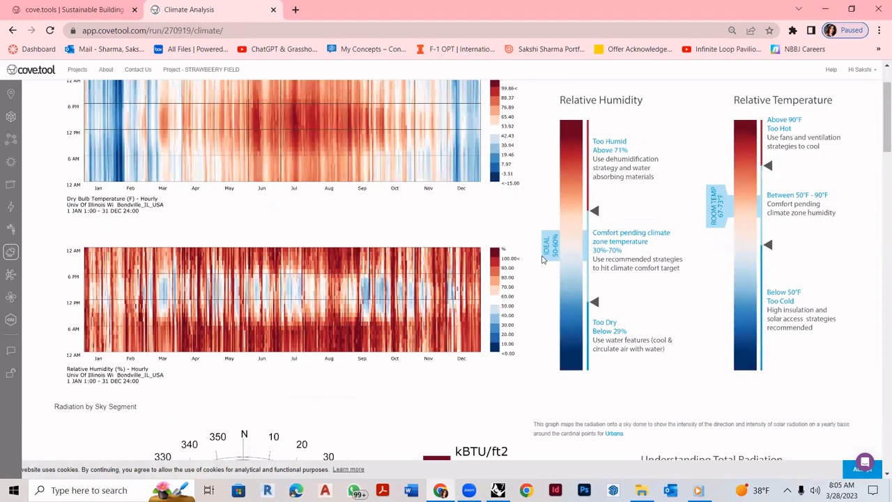
scroll(543, 259, up, 1)
scroll(542, 259, down, 10)
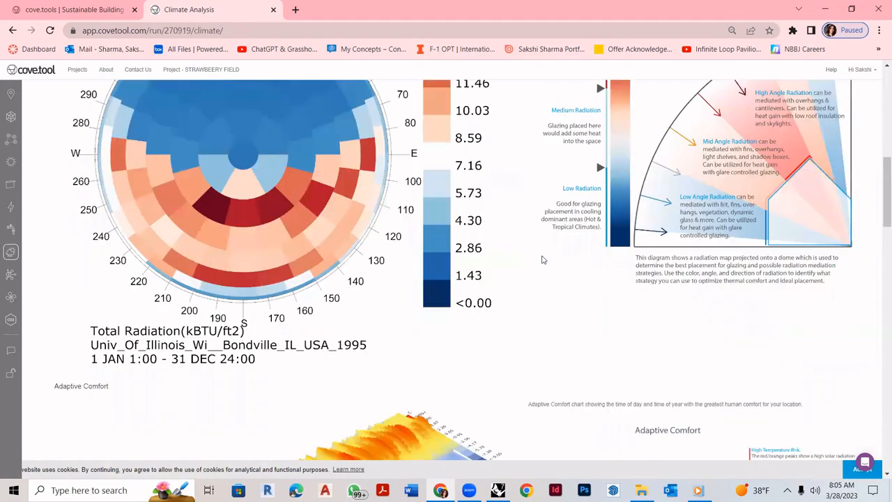
scroll(542, 259, down, 4)
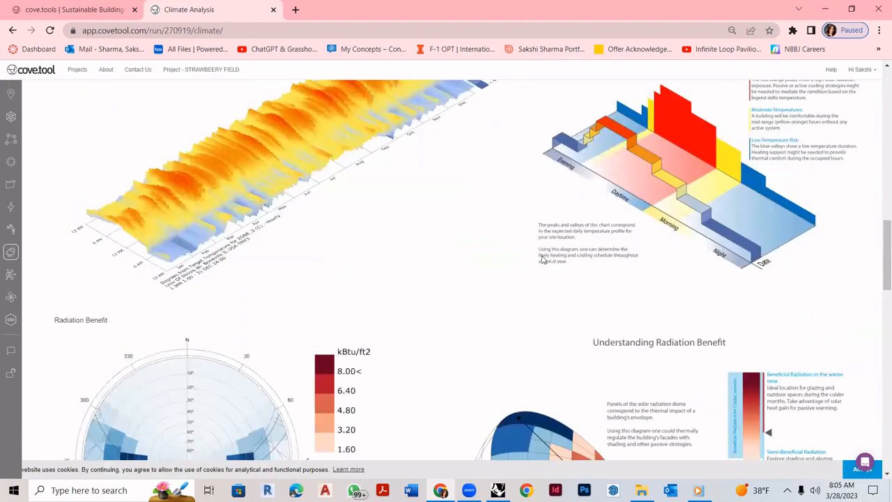
scroll(543, 259, down, 12)
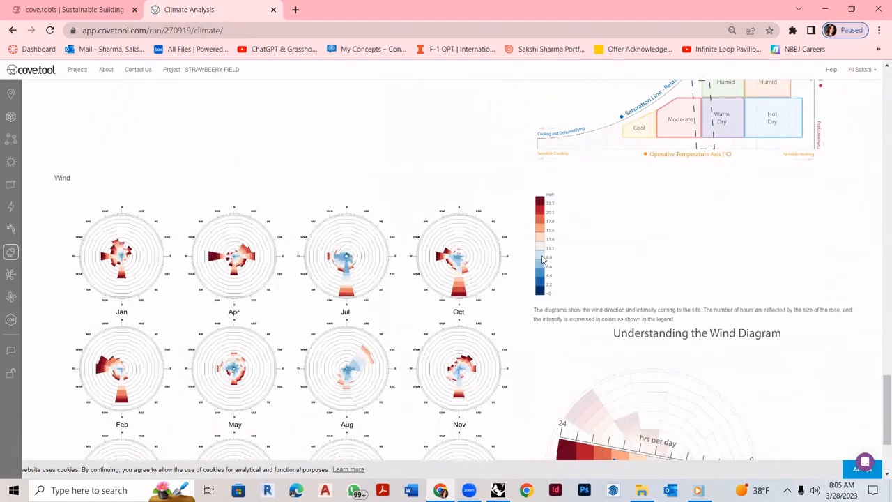
scroll(543, 259, down, 2)
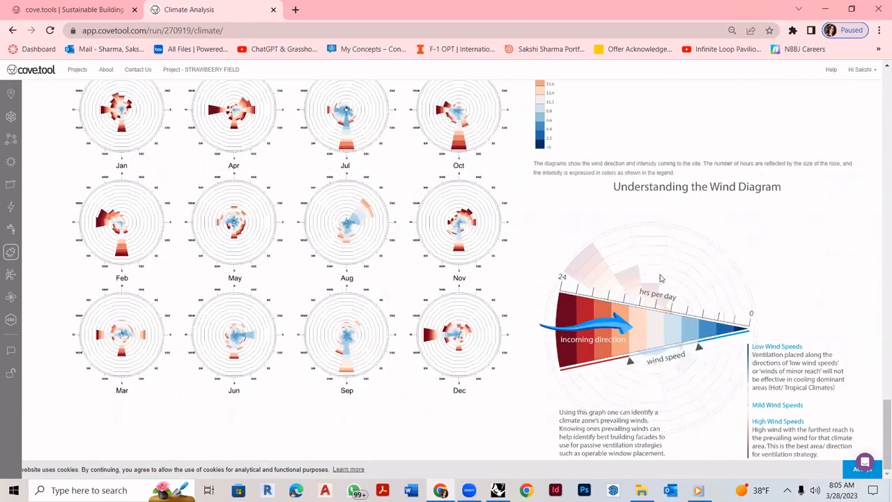
scroll(460, 225, up, 6)
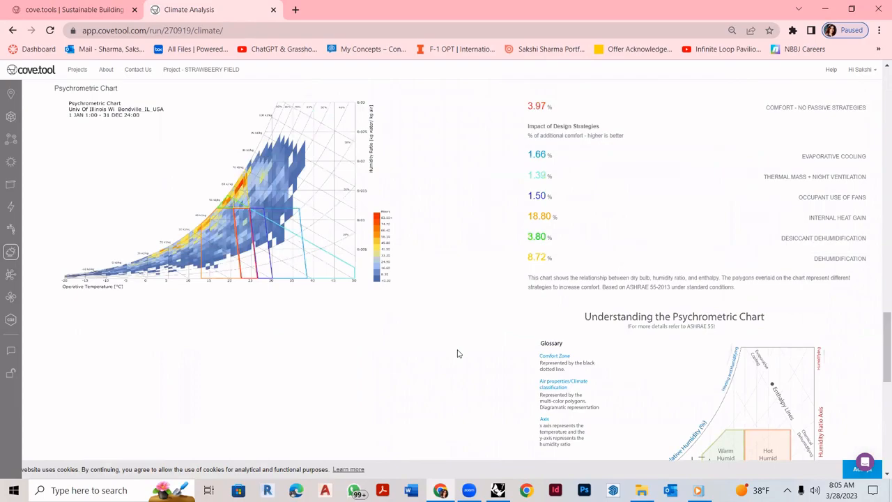
key(ctrl+p)
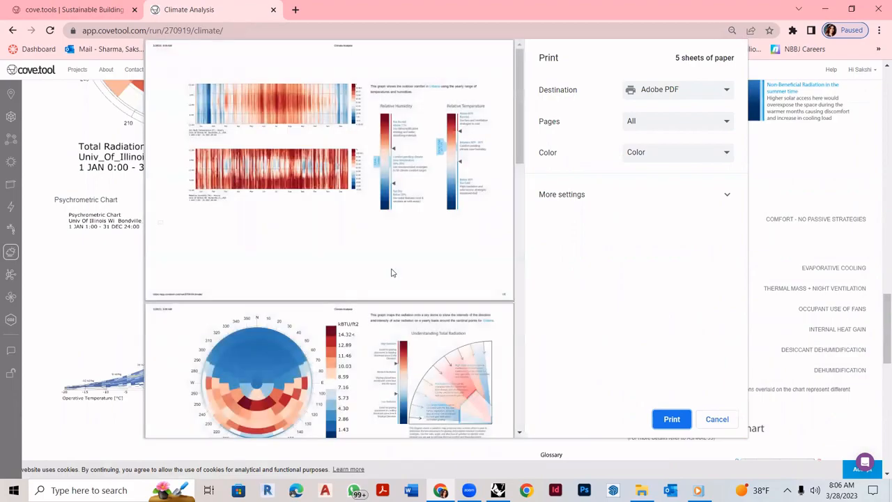
scroll(391, 272, down, 8)
scroll(390, 270, down, 8)
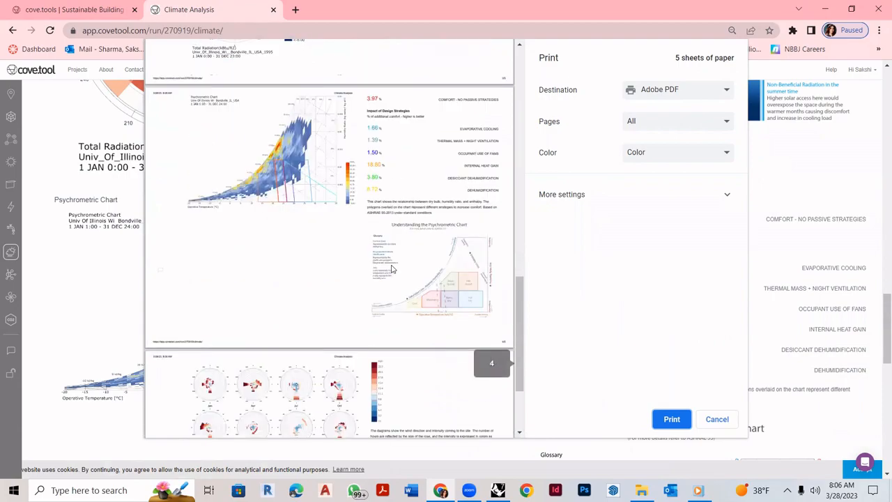
click(716, 418)
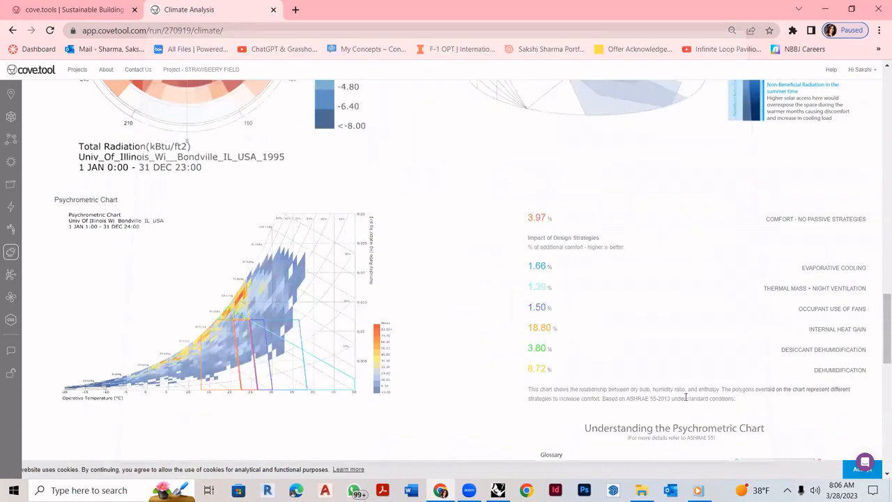
scroll(503, 323, up, 1)
scroll(503, 322, up, 6)
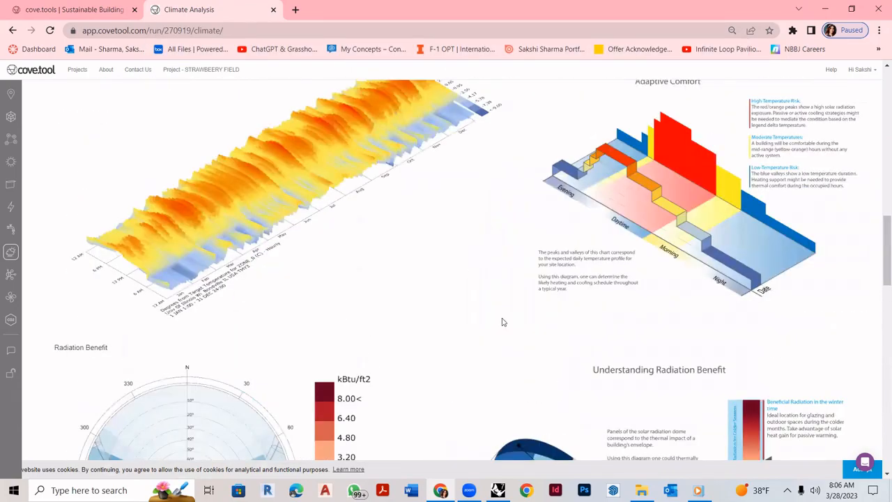
scroll(503, 323, up, 6)
scroll(66, 287, up, 3)
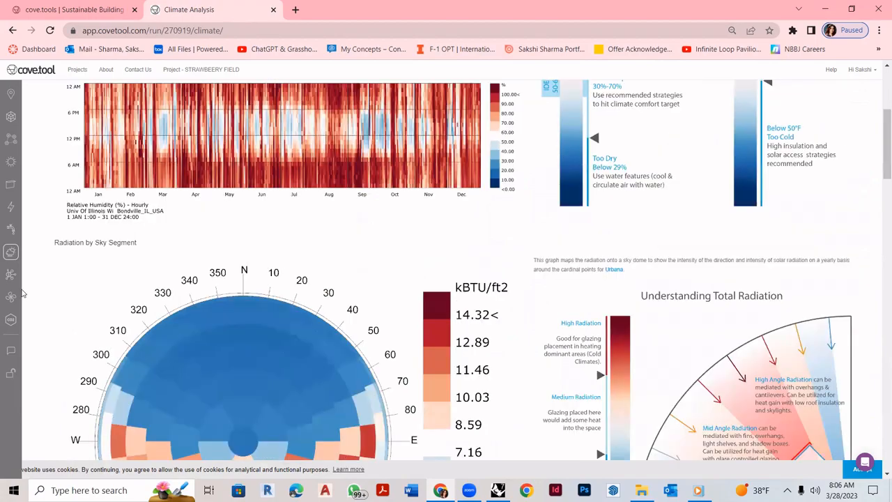
click(10, 275)
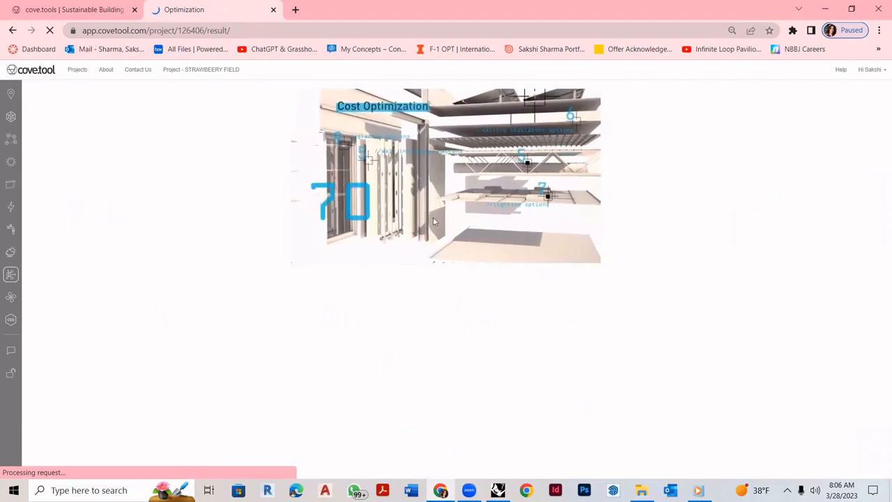
- Bring up the Water Use results: 4162.55 gal/yr total, 5 LEED points, 37% indoor reduction
click(12, 298)
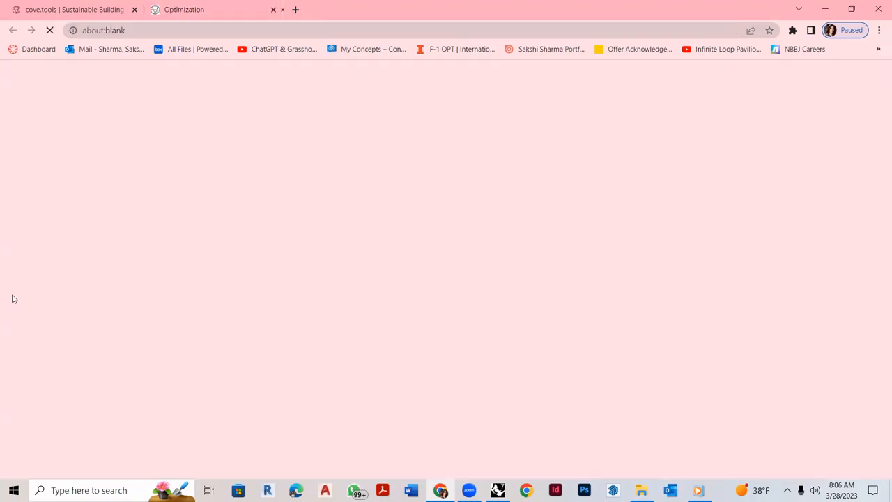
click(235, 5)
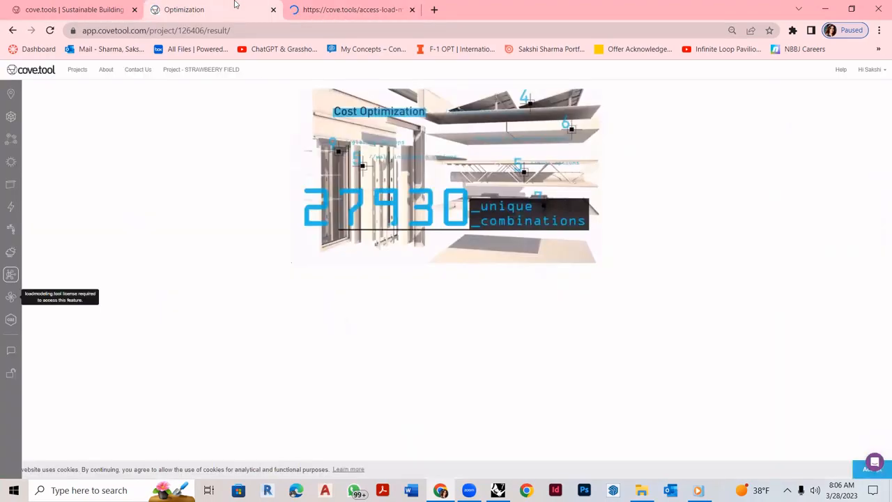
click(13, 229)
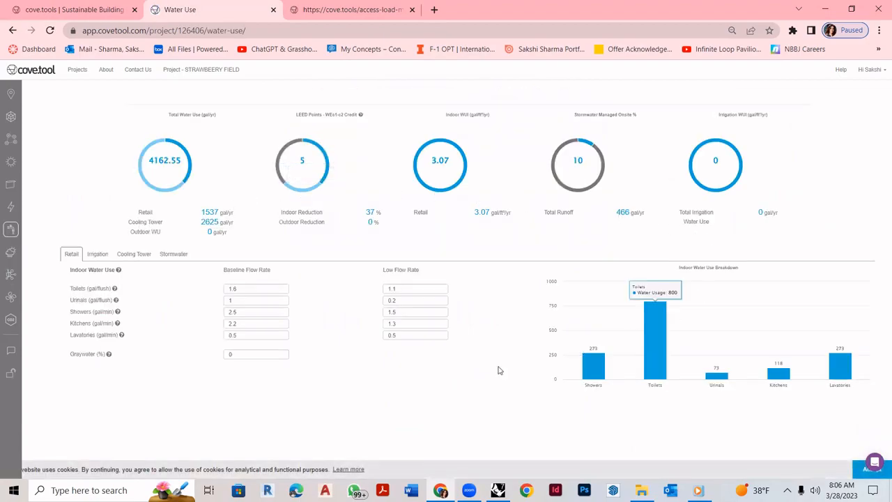
- View the 3D daylight analysis (100% ASE, LEED Fail) from a low side angle, zoomed out to the streets
click(10, 295)
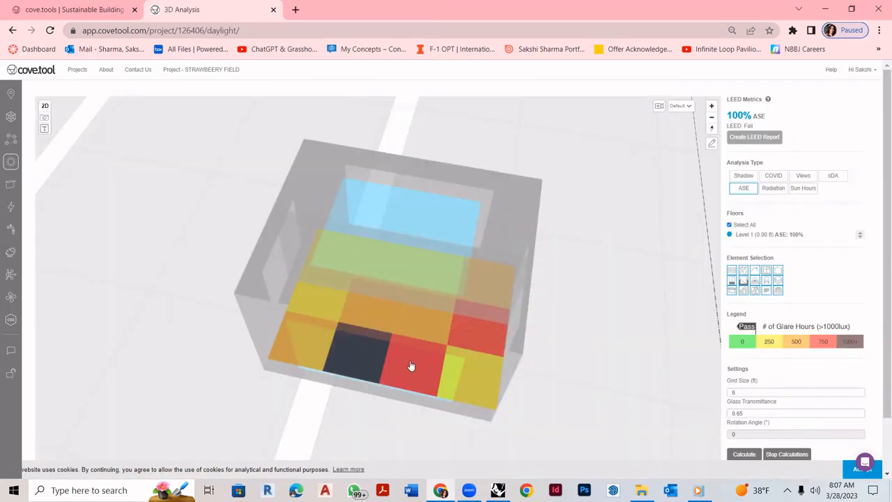
drag(486, 342, 338, 295)
scroll(339, 294, down, 5)
scroll(338, 294, down, 5)
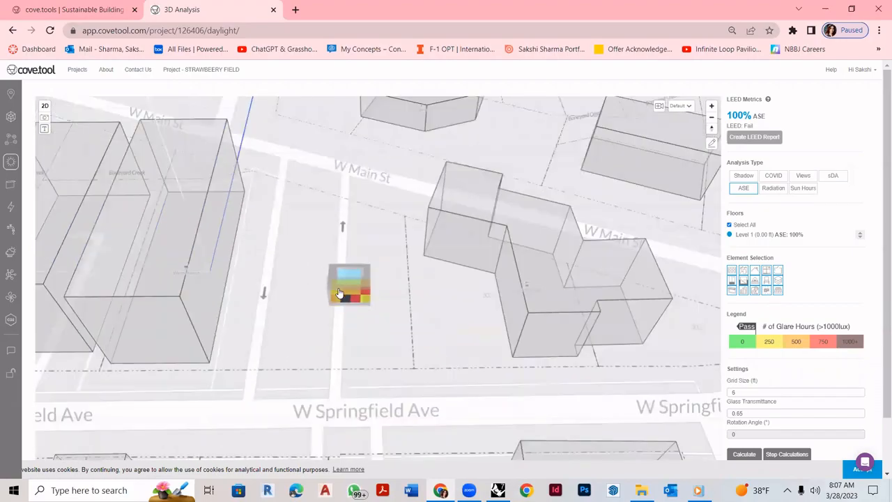